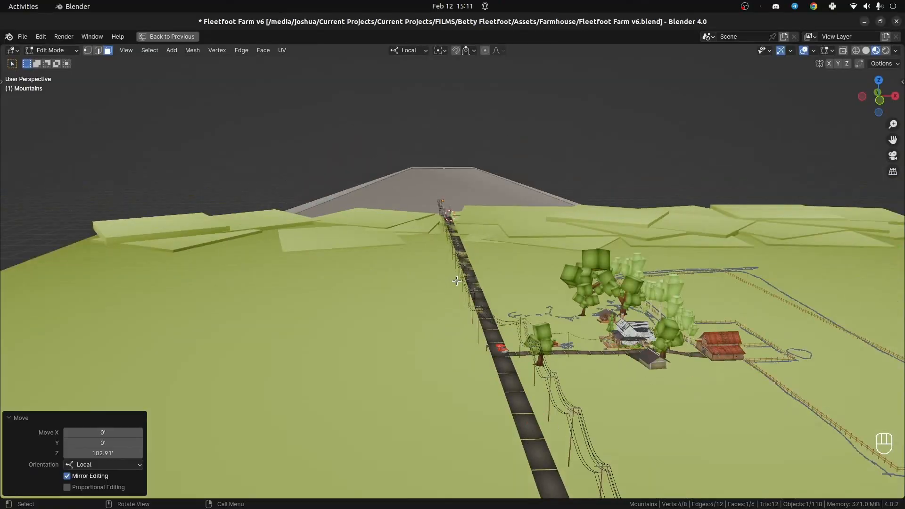
Move the mountain's base face about 66.3' along its local Z axis to meet the level of the surrounding ground.
scroll(451, 272, up, 6)
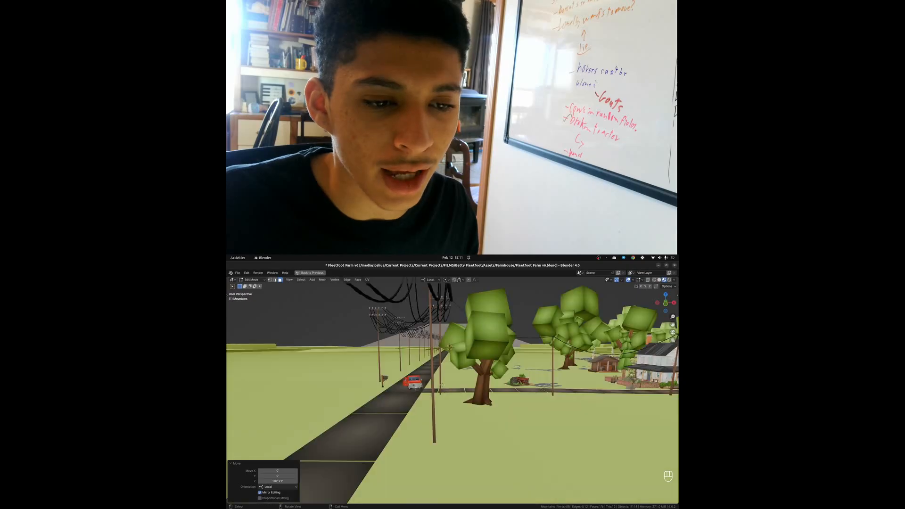
shift+middle_drag(451, 272, 446, 305)
shift+middle_drag(450, 407, 446, 413)
key(shift+z)
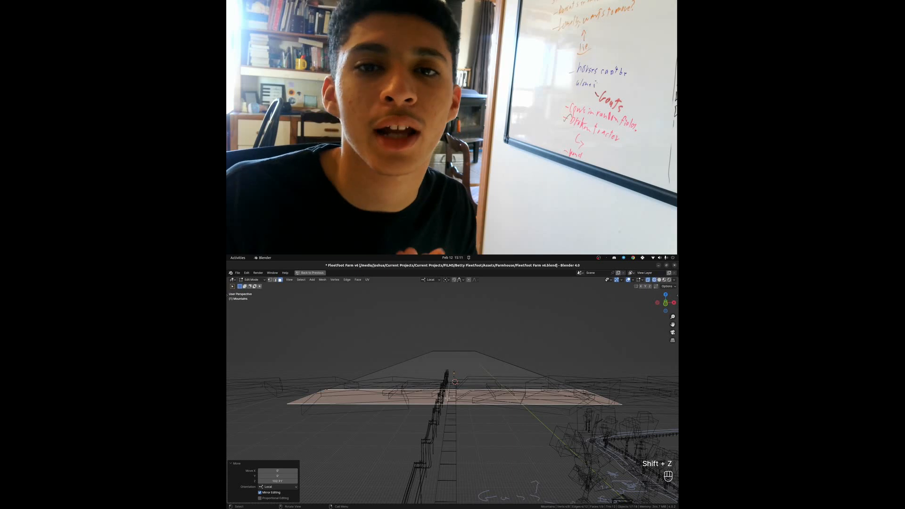
key(KP_Decimal)
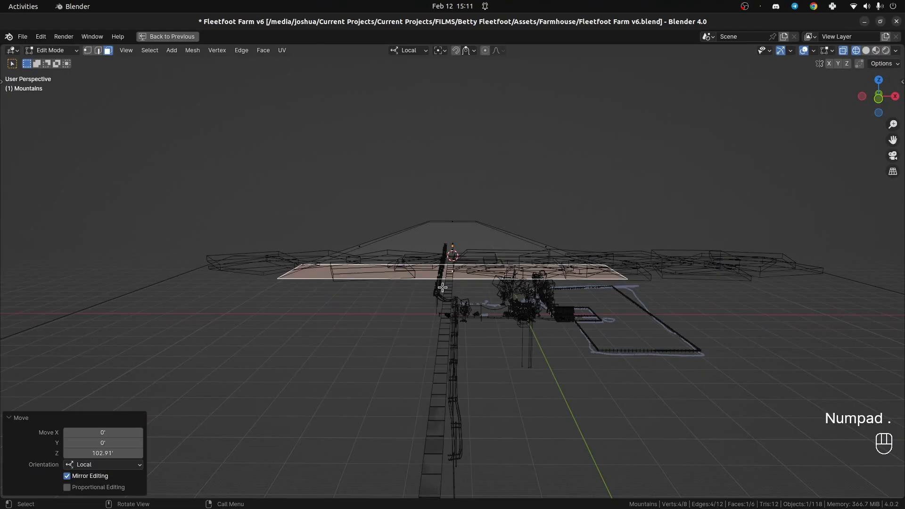
middle_drag(454, 406, 486, 412)
scroll(518, 315, up, 3)
key(shift+z)
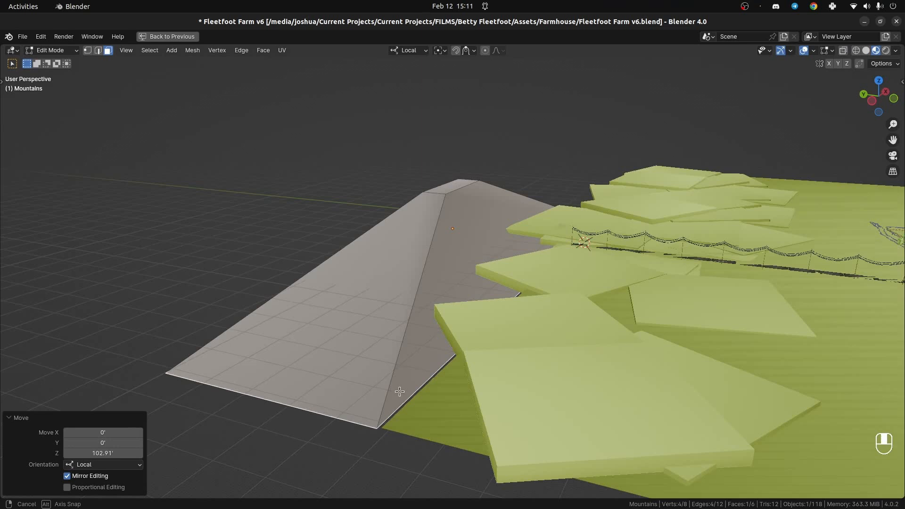
middle_drag(394, 390, 443, 299)
key(g)
key(z)
click(414, 351)
Examine how the mountain, foothills and road meet, and check the open ground around the farm.
scroll(465, 335, up, 1)
scroll(461, 321, up, 5)
scroll(443, 300, down, 4)
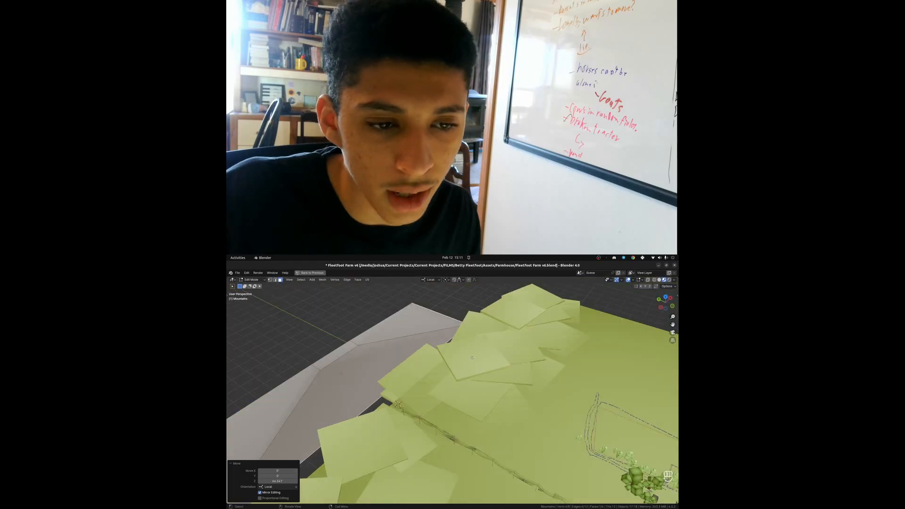
middle_drag(433, 411, 435, 404)
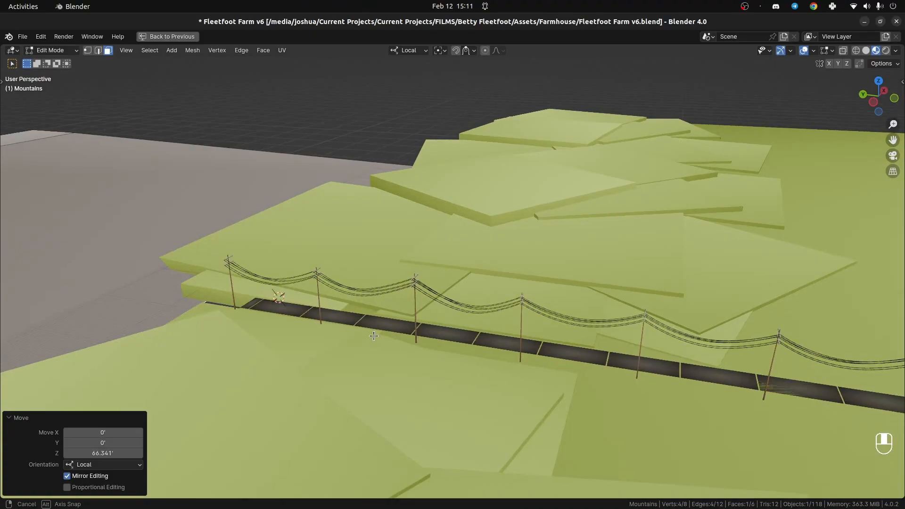
scroll(519, 274, down, 6)
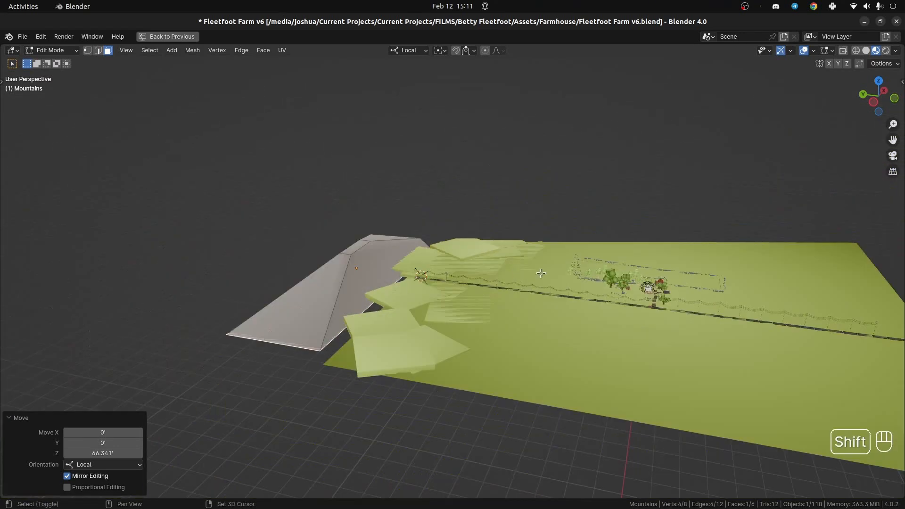
shift+middle_drag(639, 292, 398, 291)
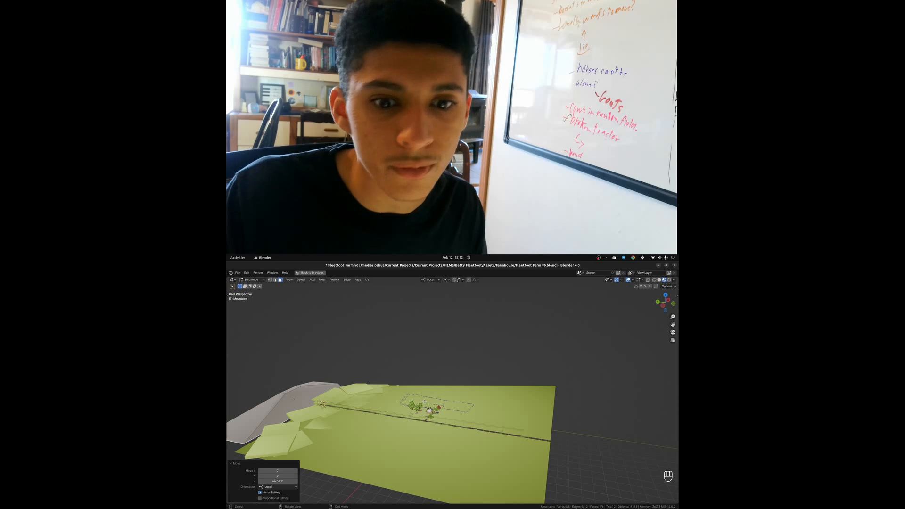
middle_drag(424, 402, 457, 426)
shift+middle_drag(553, 423, 479, 410)
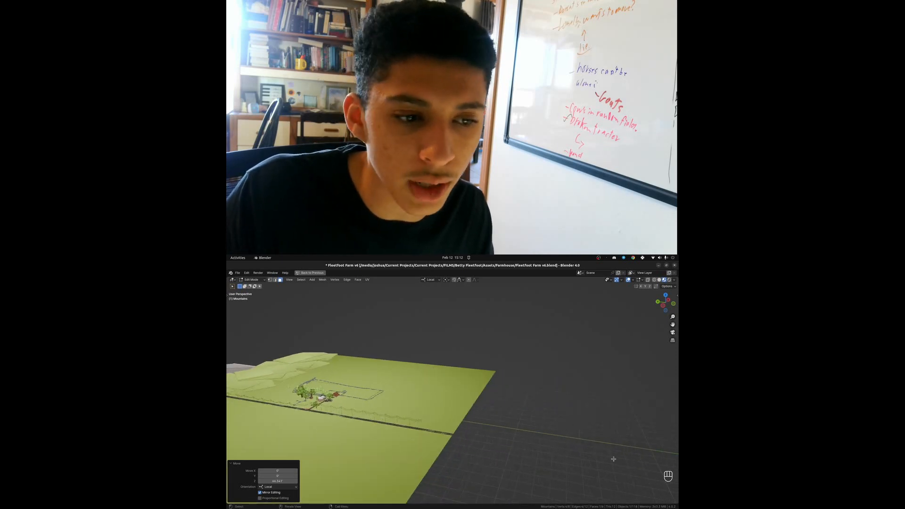
middle_drag(588, 438, 596, 345)
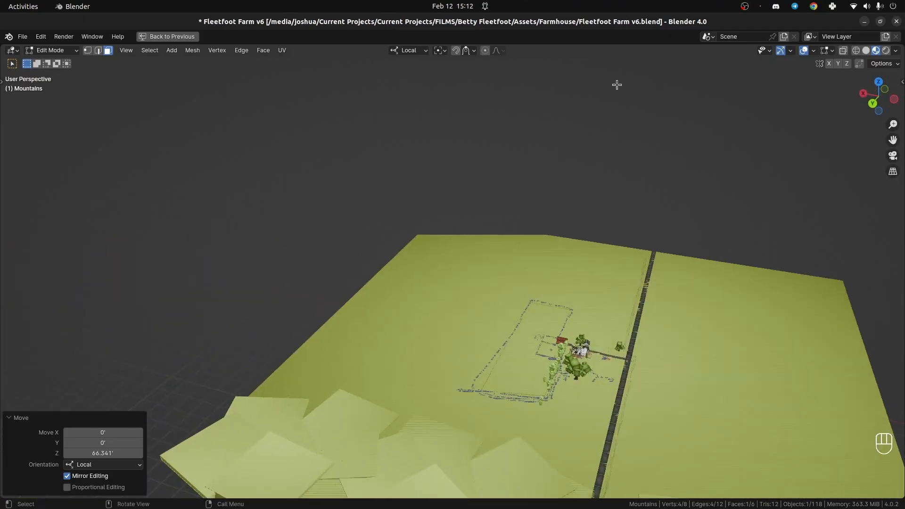
middle_drag(586, 212, 496, 226)
scroll(490, 236, up, 3)
shift+middle_drag(202, 464, 344, 331)
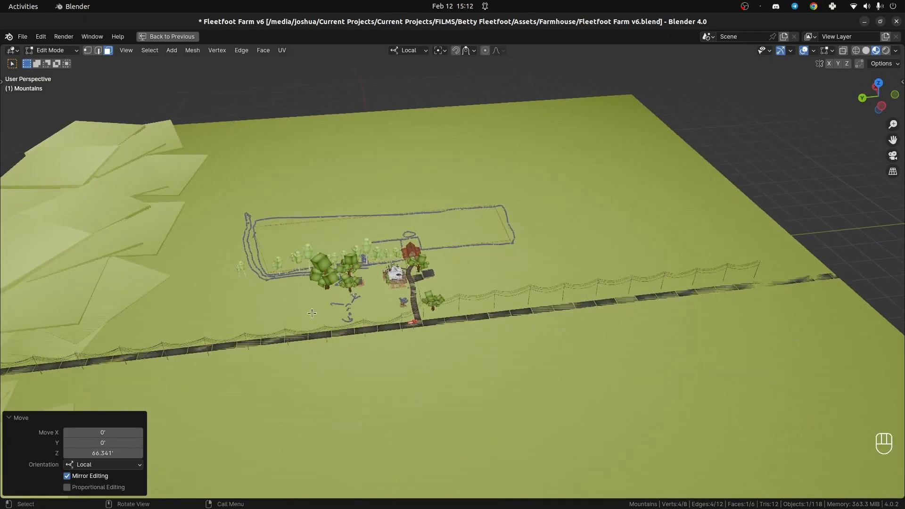
Inspect the overlapping foothill slabs along the end of the road and their spacing from the mountain and farm.
scroll(344, 331, up, 4)
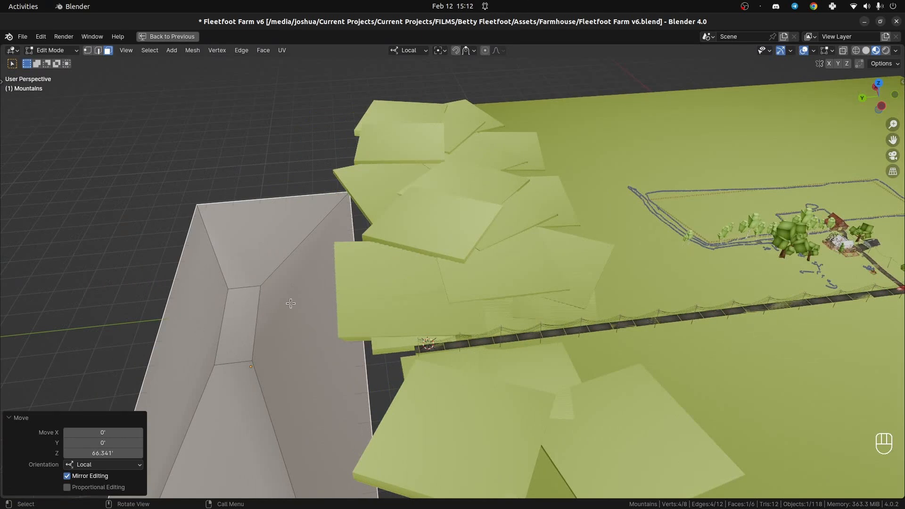
shift+middle_drag(291, 303, 190, 313)
scroll(190, 313, up, 2)
shift+middle_drag(801, 198, 468, 263)
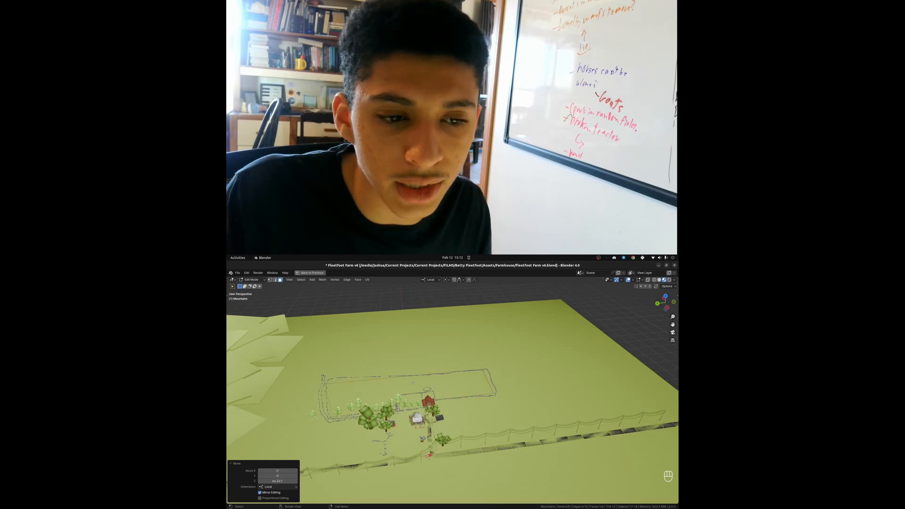
shift+middle_drag(326, 438, 455, 394)
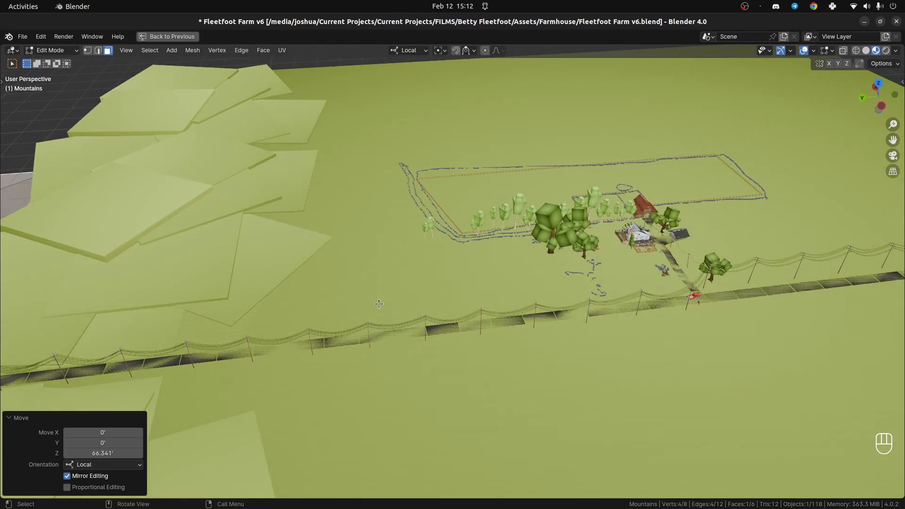
shift+middle_drag(132, 332, 348, 295)
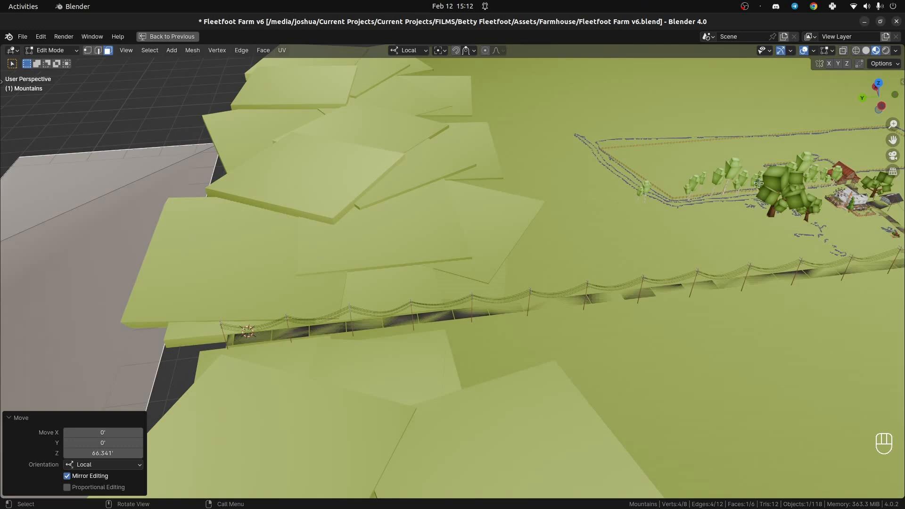
scroll(180, 238, down, 4)
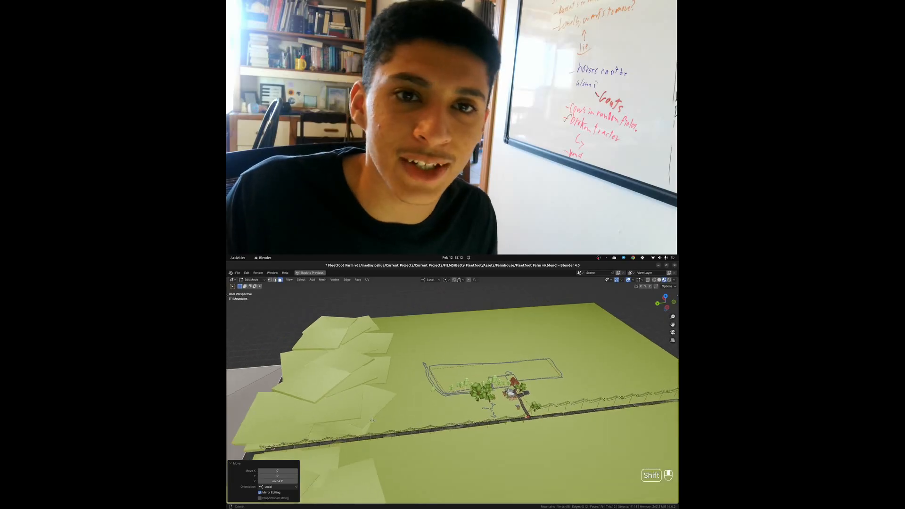
shift+middle_drag(372, 420, 375, 421)
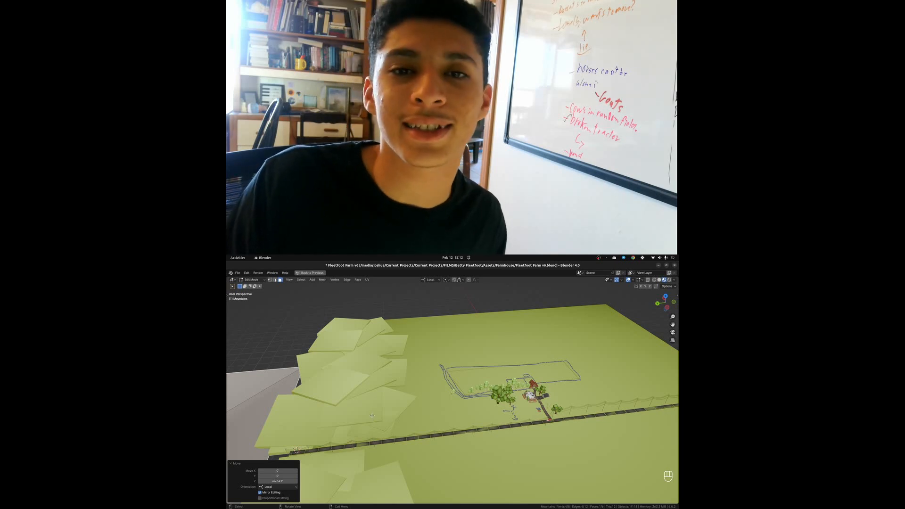
mouse_move(374, 420)
middle_down()
mouse_move(351, 411)
mouse_move(374, 415)
middle_up()
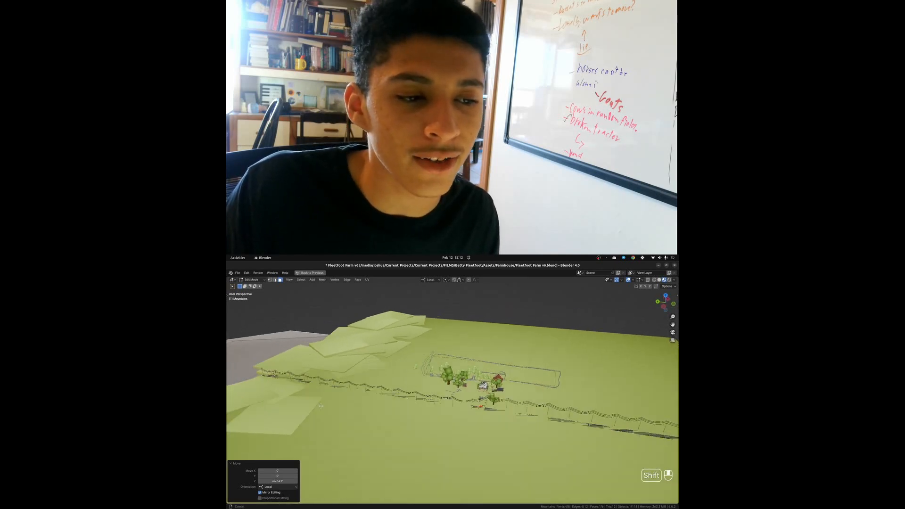
scroll(236, 303, up, 4)
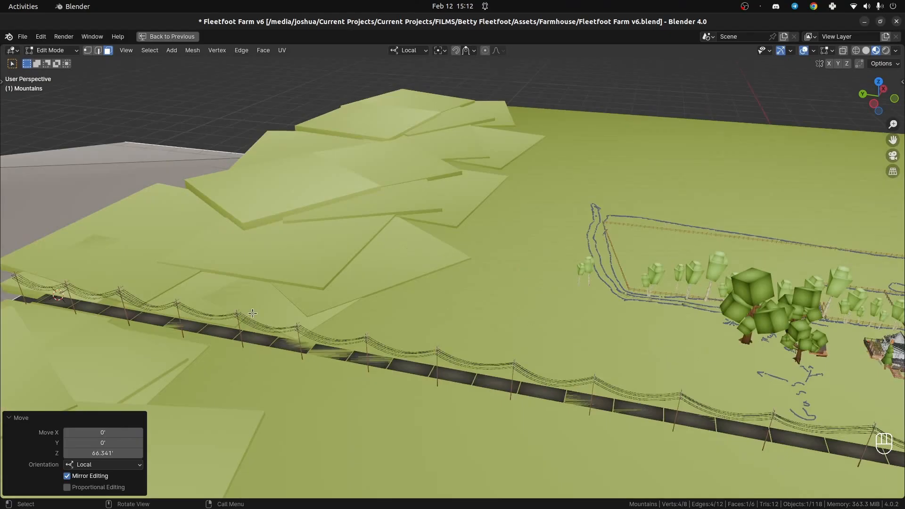
shift+middle_drag(231, 304, 241, 303)
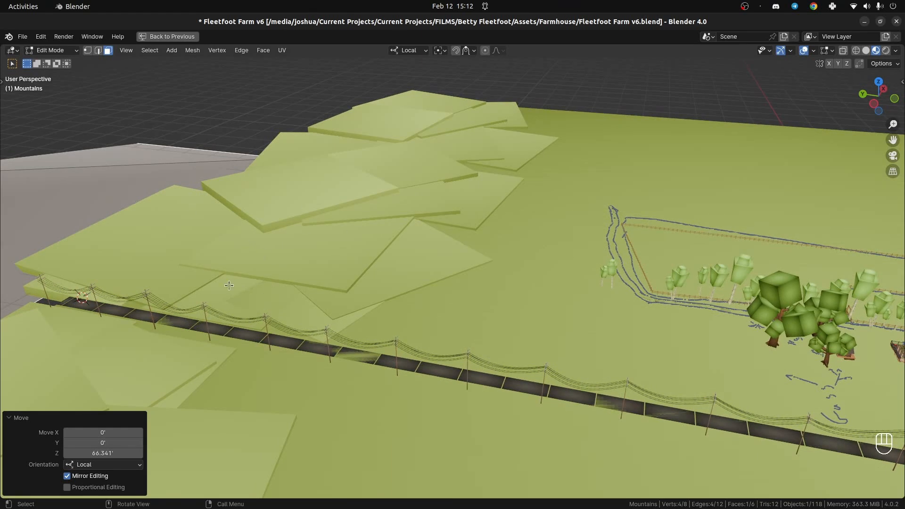
shift+middle_drag(231, 261, 235, 223)
Leave mesh editing and fly along the road with walk navigation to view the mountain and foothills from ground level.
key(Tab)
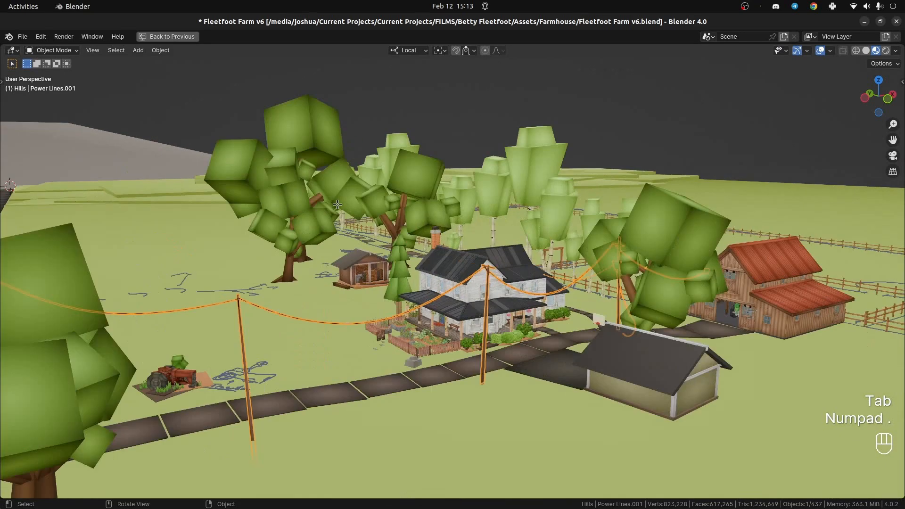
key(shift+grave)
key(w)
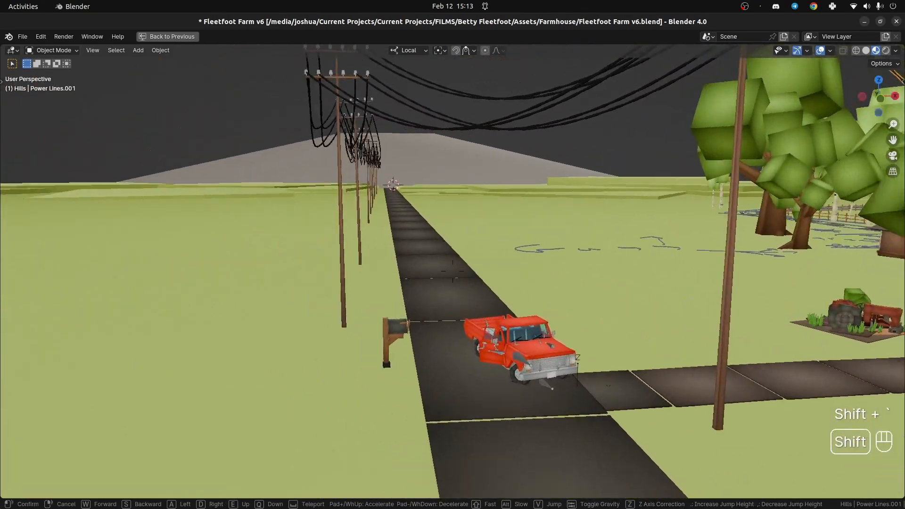
key(shift+w)
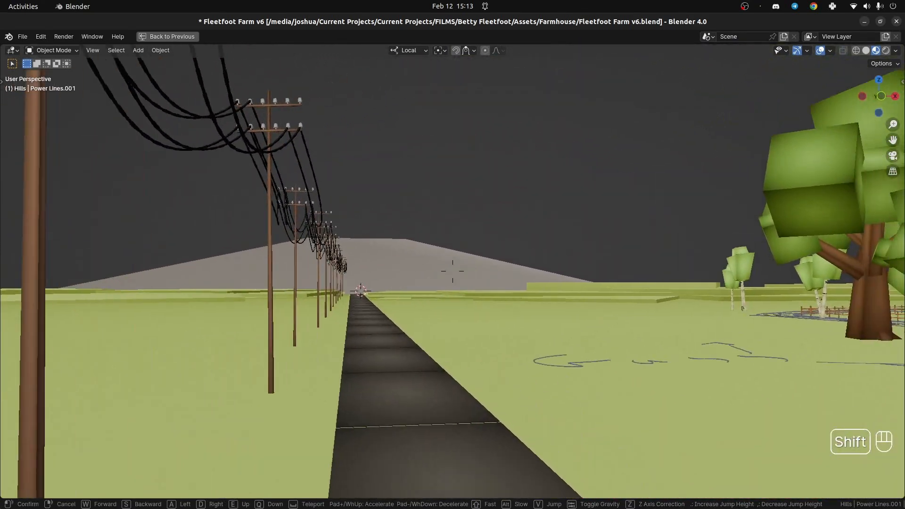
key(shift+w)
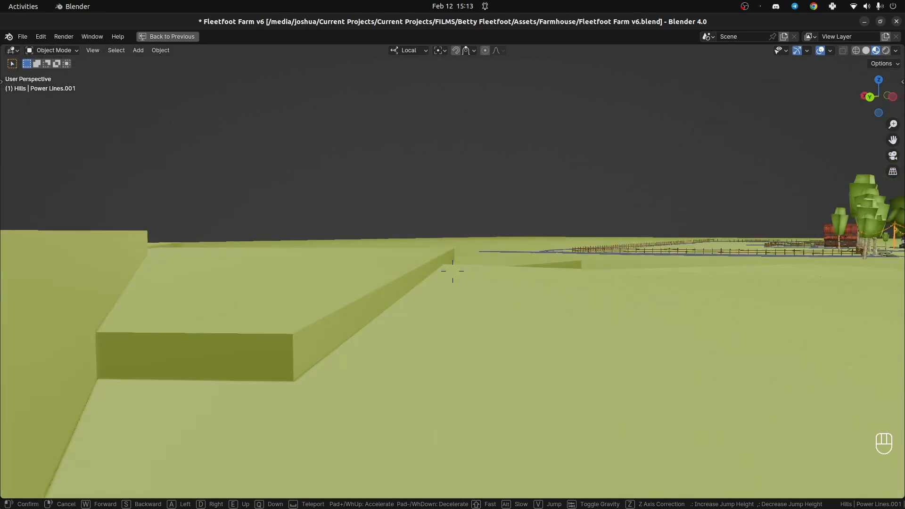
key(e)
key(e)
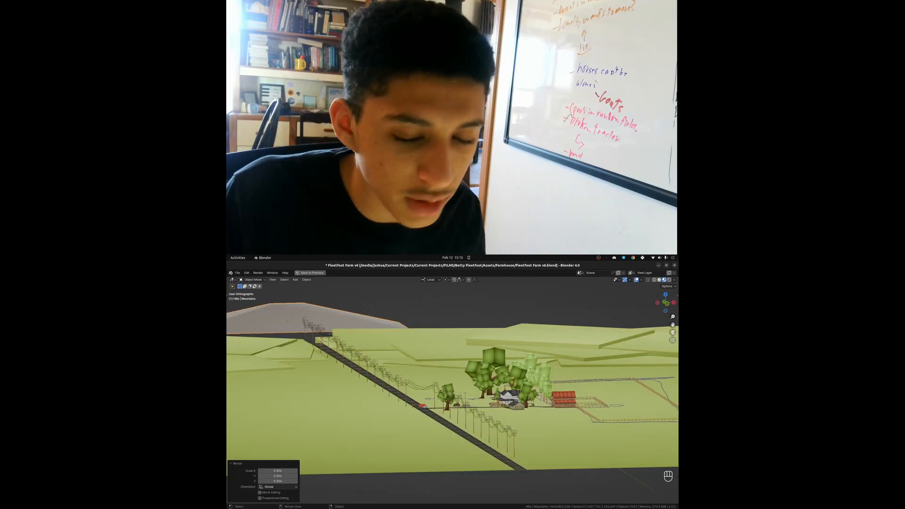
Switch to perspective view and examine the scaled-down mountain's base and position relative to the foothills.
key(KP_5)
middle_drag(452, 388, 454, 324)
scroll(447, 379, up, 7)
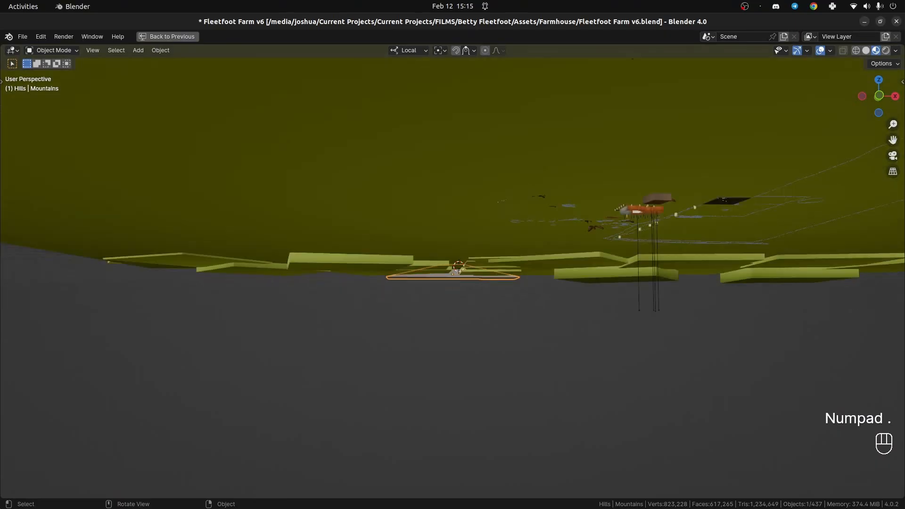
middle_drag(424, 263, 518, 309)
scroll(494, 300, up, 5)
click(519, 405)
scroll(518, 405, down, 3)
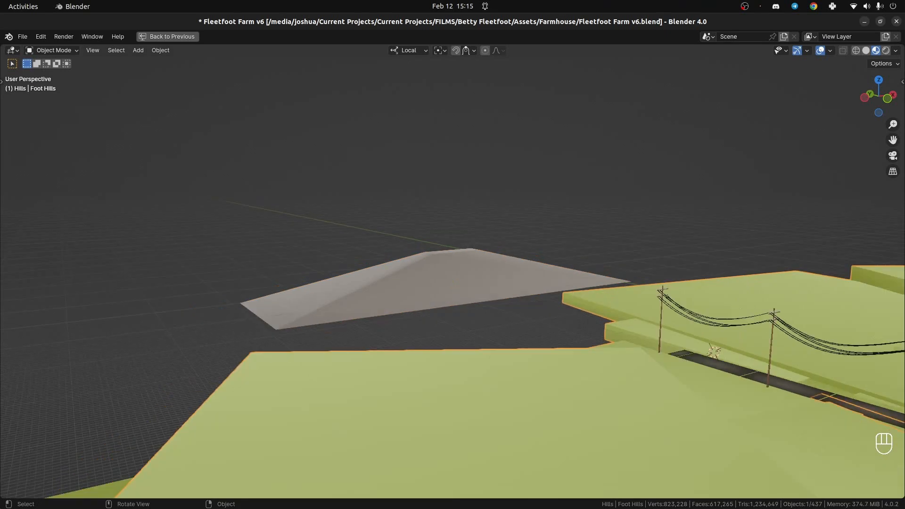
middle_drag(518, 405, 529, 420)
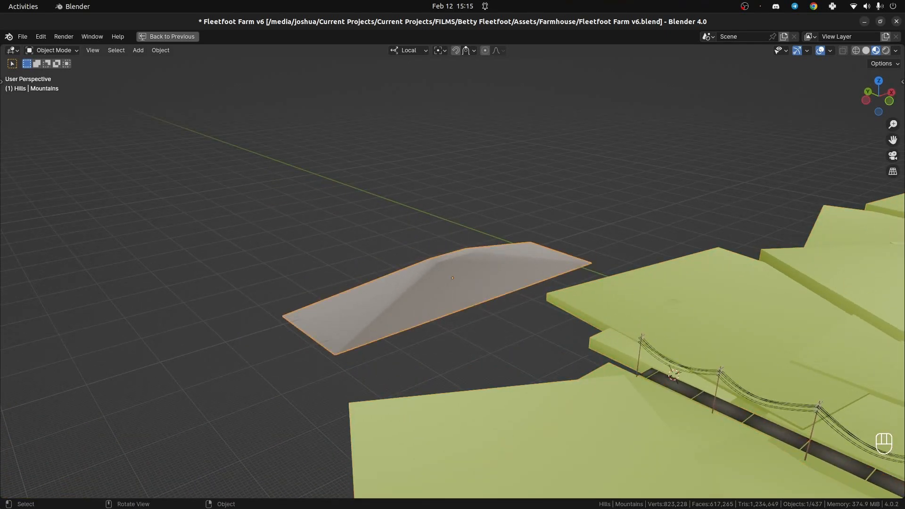
scroll(453, 283, down, 4)
middle_drag(476, 283, 429, 283)
scroll(428, 283, up, 5)
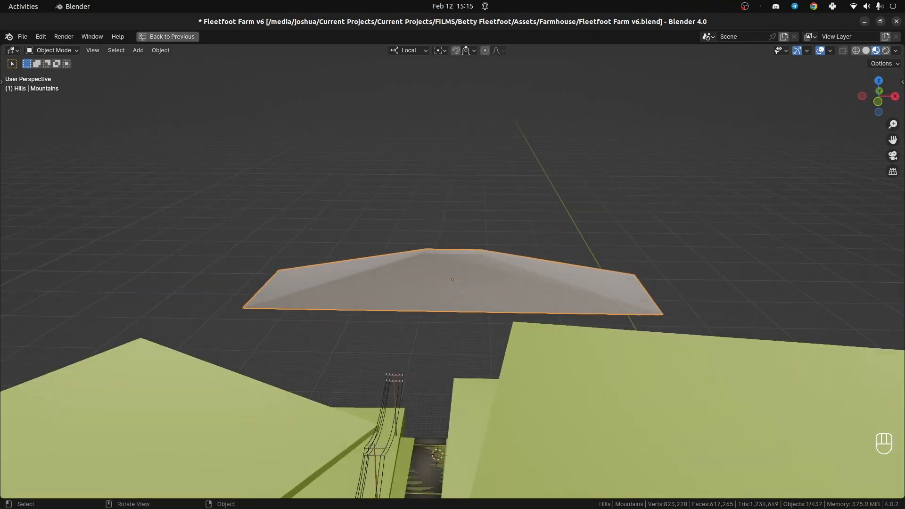
Frame the mountain and the woodshed to compare the backdrop with the farm from a distance and close up.
key(KP_Decimal)
scroll(452, 278, down, 12)
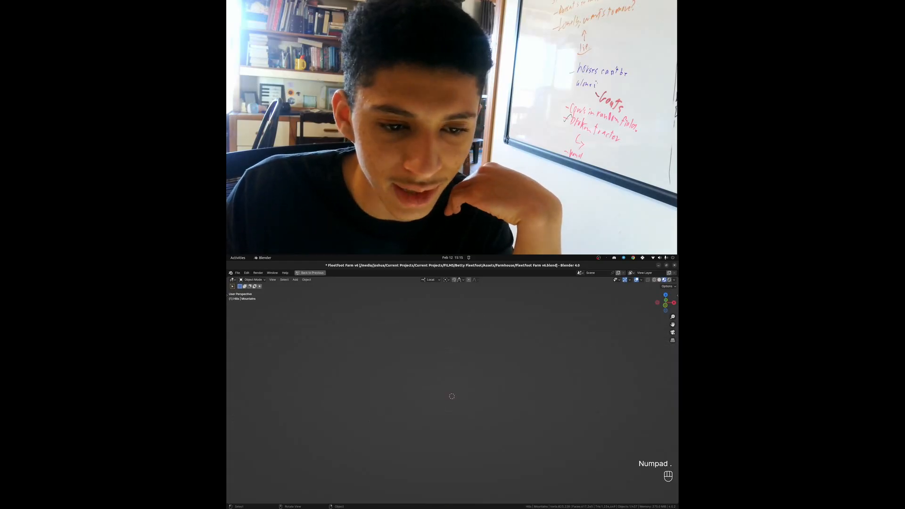
scroll(452, 278, up, 4)
scroll(452, 401, up, 2)
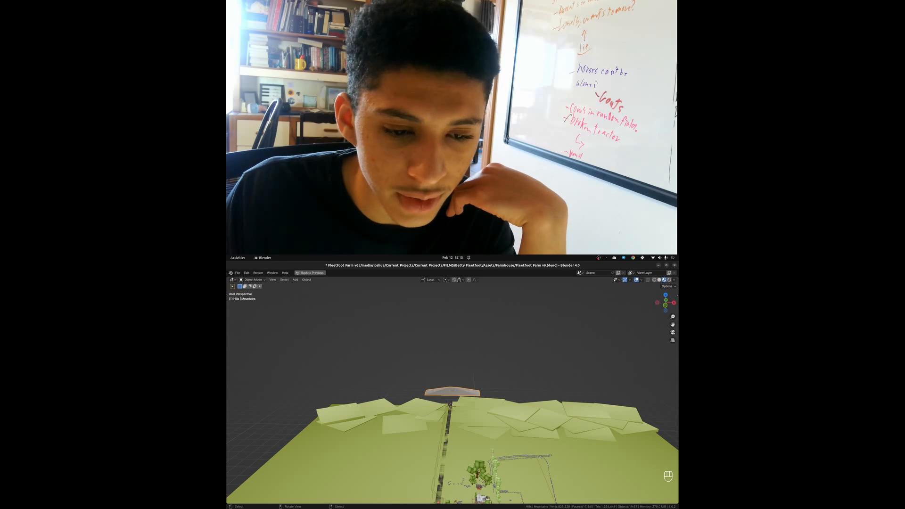
key(KP_Decimal)
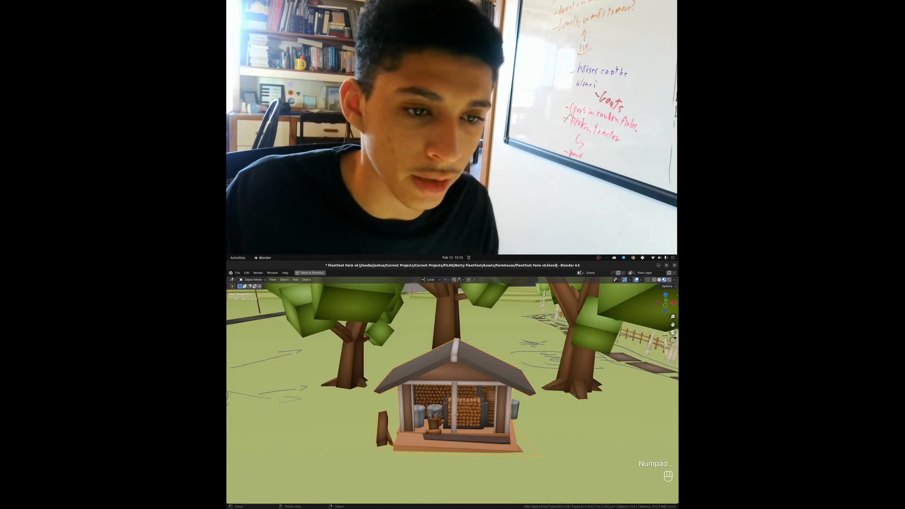
middle_drag(436, 425, 452, 419)
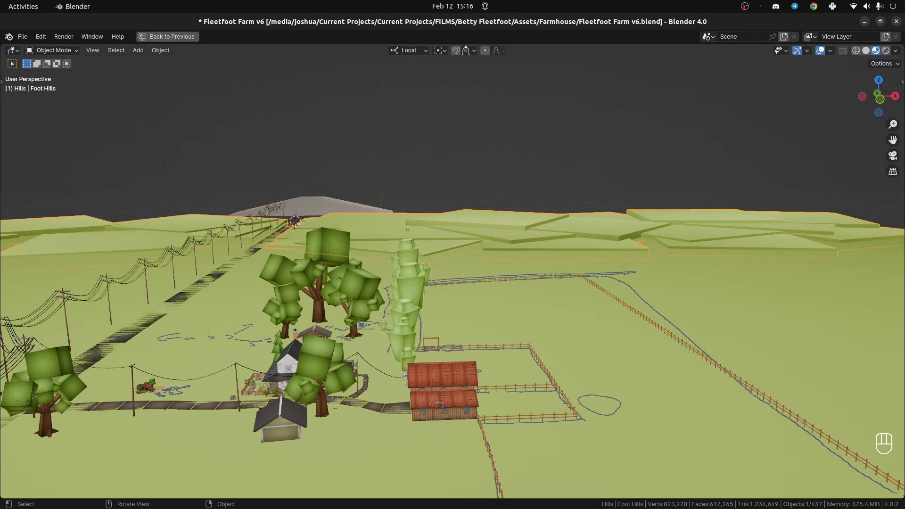
Select several connected foothill slabs on the farm side of the road in mesh editing.
key(Tab)
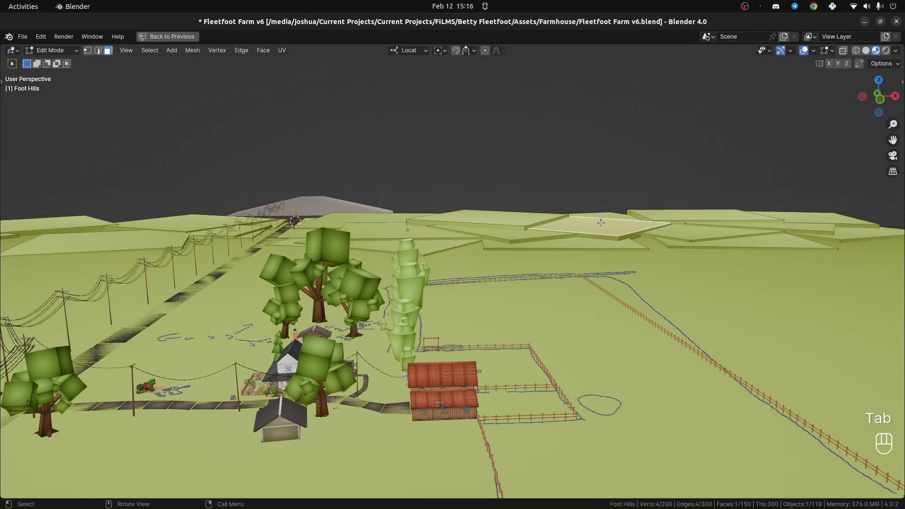
middle_drag(589, 215, 582, 227)
scroll(582, 227, down, 5)
key(l)
key(l)
key(l)
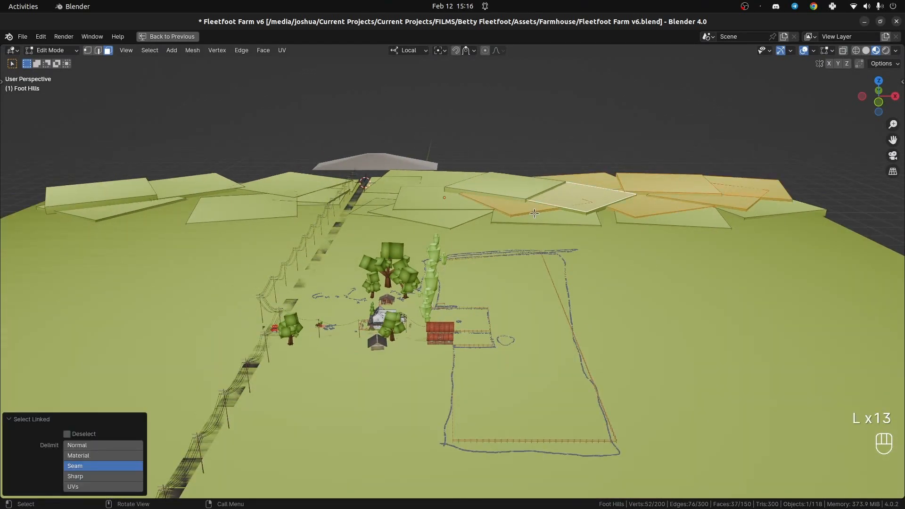
Scale the whole Foot Hills object to 0.46 and shift it along its local X axis across the road.
key(Tab)
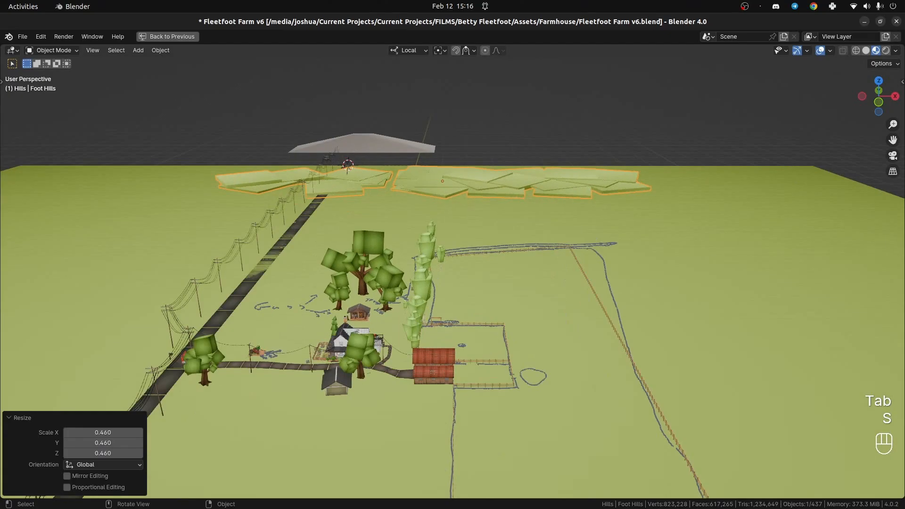
key(g)
key(y)
key(x)
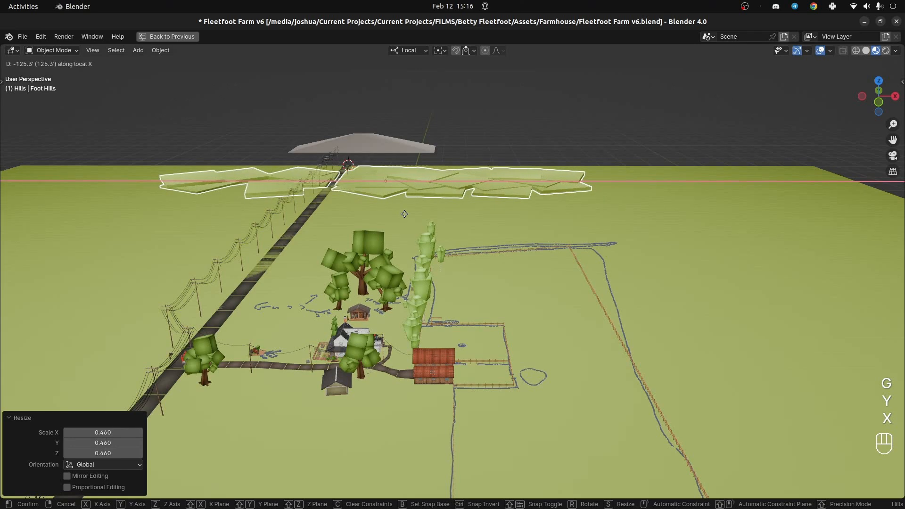
Adjust the height of the foothills along the Z axis.
scroll(404, 213, down, 5)
key(g)
key(z)
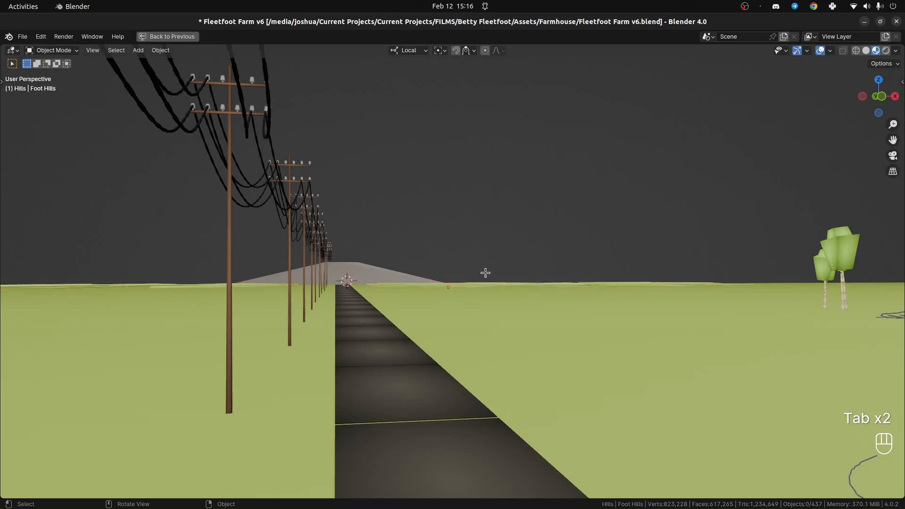
View the mountain and foothills on the horizon from ground level along the road and beside the large tree.
middle_drag(485, 271, 485, 272)
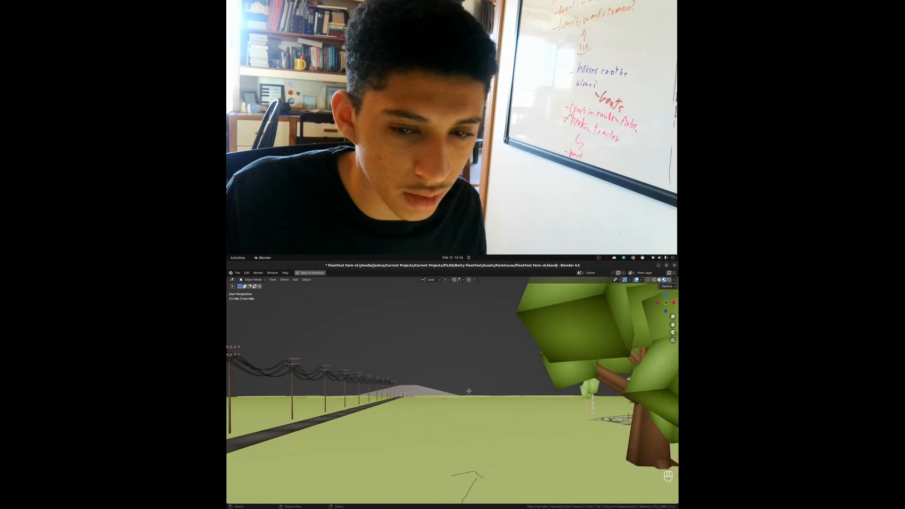
scroll(468, 391, down, 3)
shift+middle_drag(469, 391, 468, 410)
scroll(468, 390, up, 3)
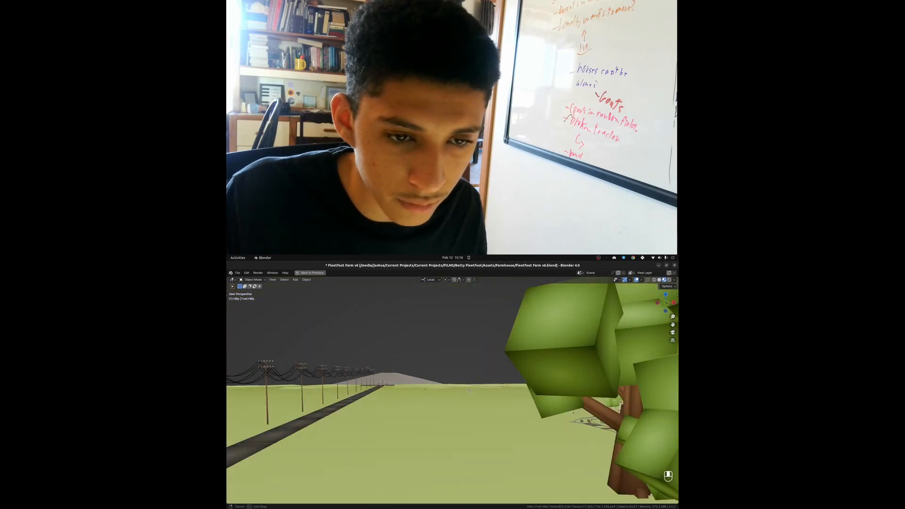
key(shift+grave)
Undo the latest selection and height changes to the foothills.
key(Tab)
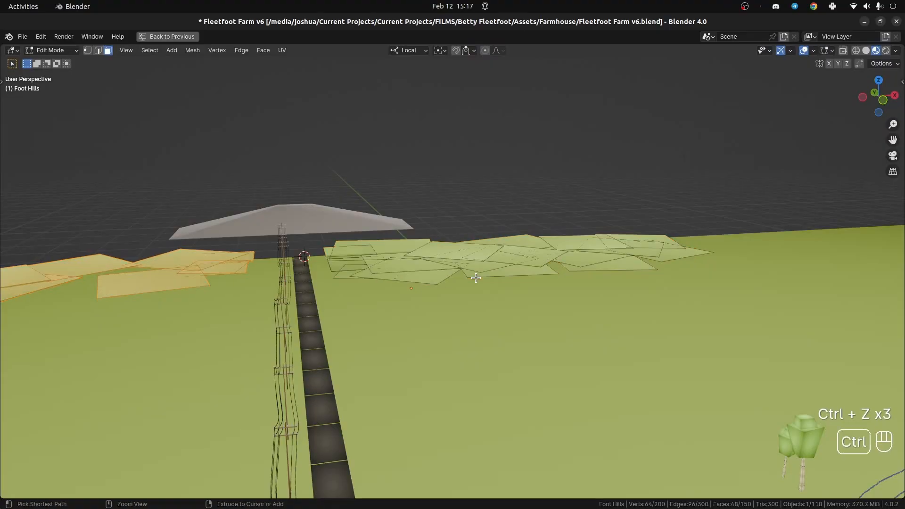
key(ctrl+z)
key(ctrl+z)
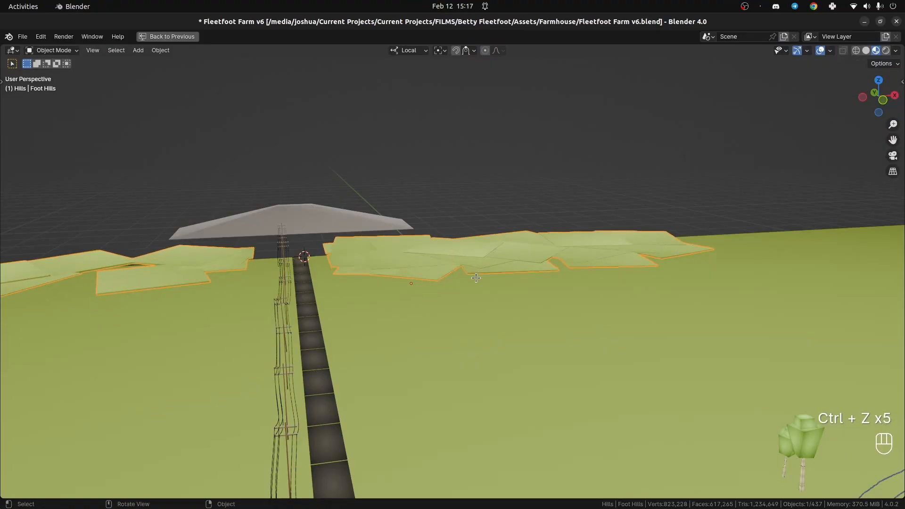
key(ctrl+z)
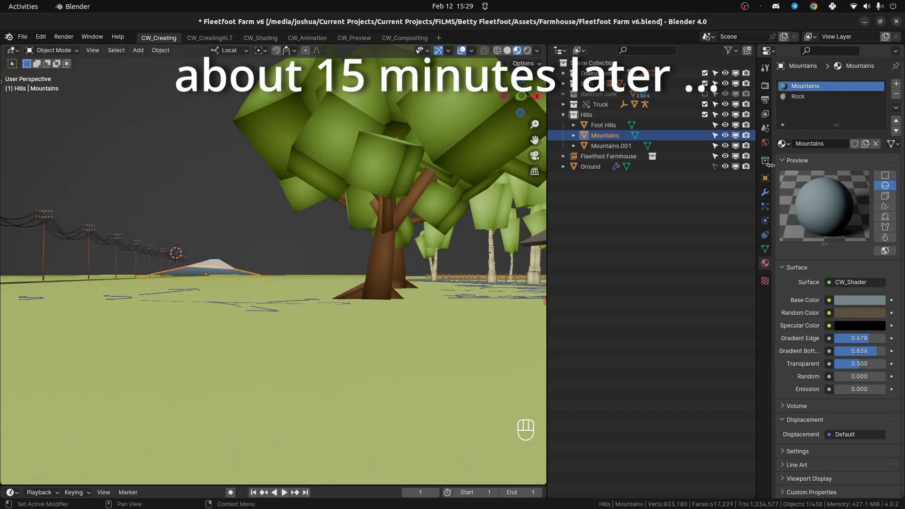
Set the Mountains material's Gradient Edge to 1 and join the snow cap into the mountain object.
drag(869, 339, 885, 338)
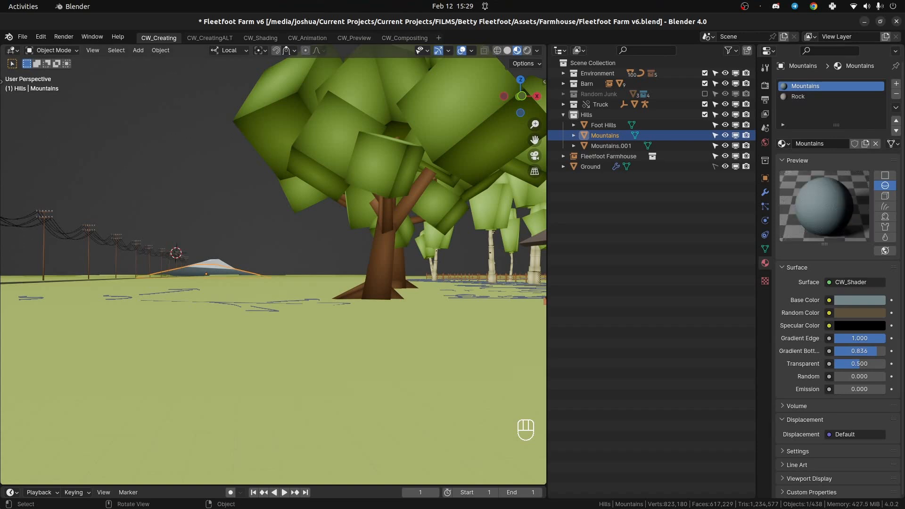
click(219, 263)
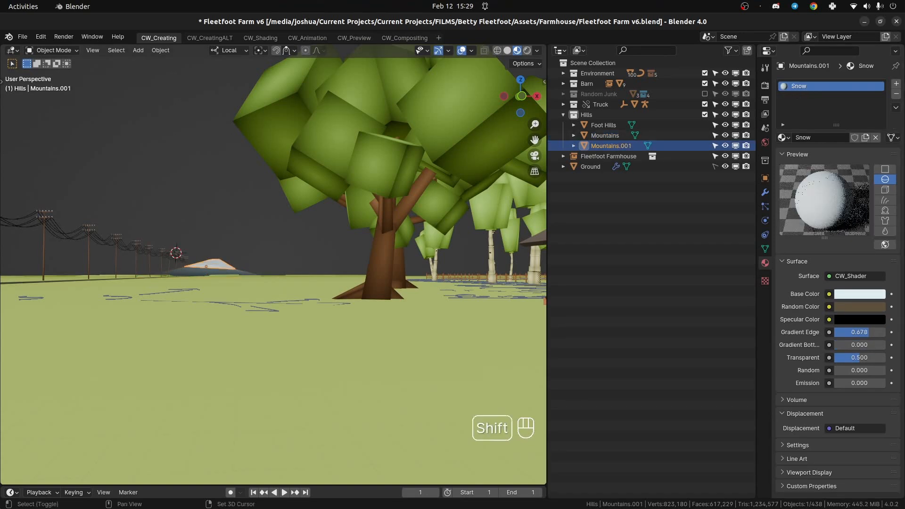
shift+click(170, 275)
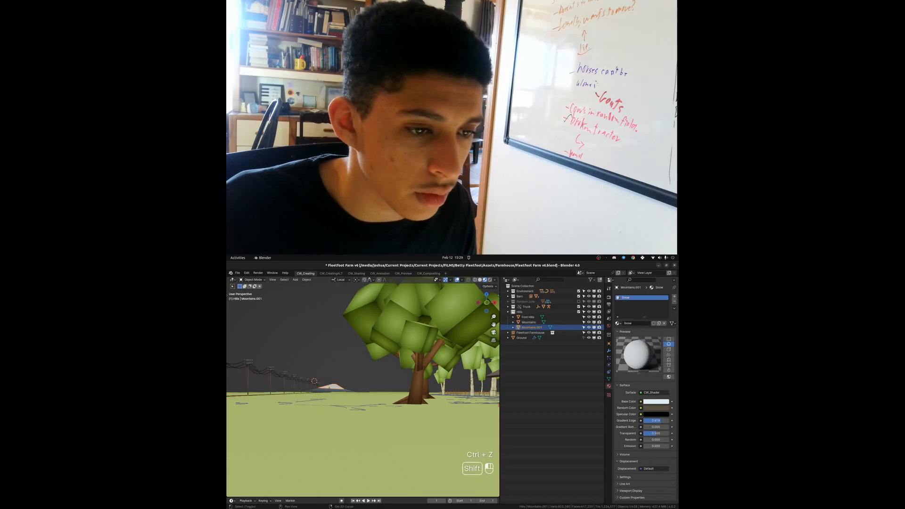
key(ctrl+j)
Unwrap the entire joined mountain mesh and return to Object Mode.
key(Tab)
key(a)
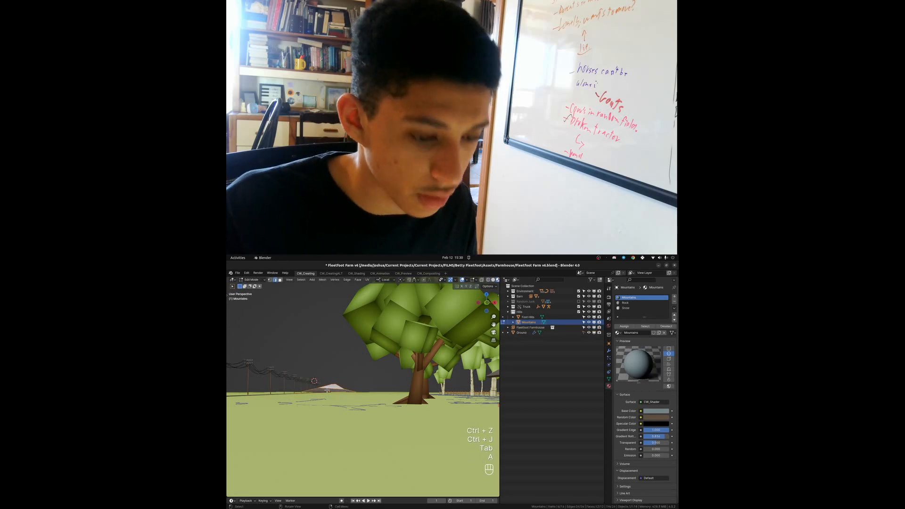
key(u)
key(Tab)
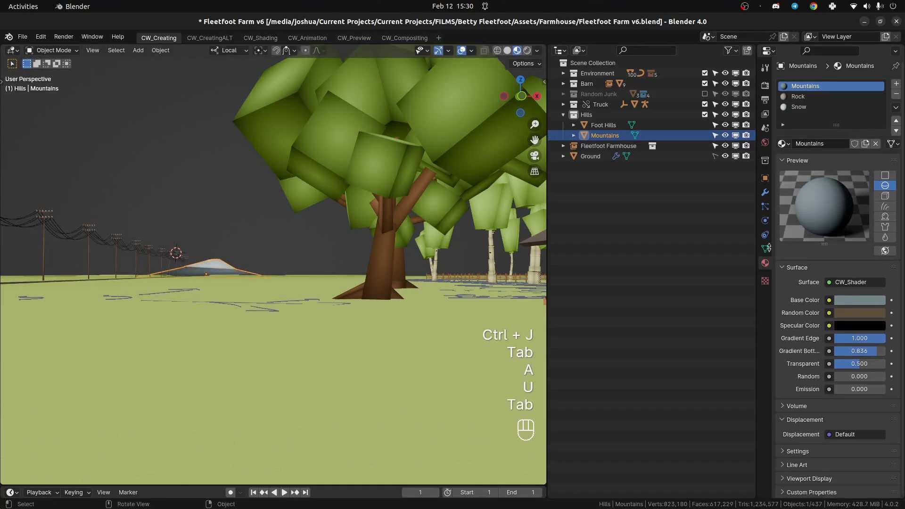
Lower the saturation of the Mountains material's base color for a greyer blue and check it against the foothills.
scroll(274, 264, up, 3)
click(500, 236)
middle_drag(500, 235, 515, 260)
click(126, 128)
key(KP_Decimal)
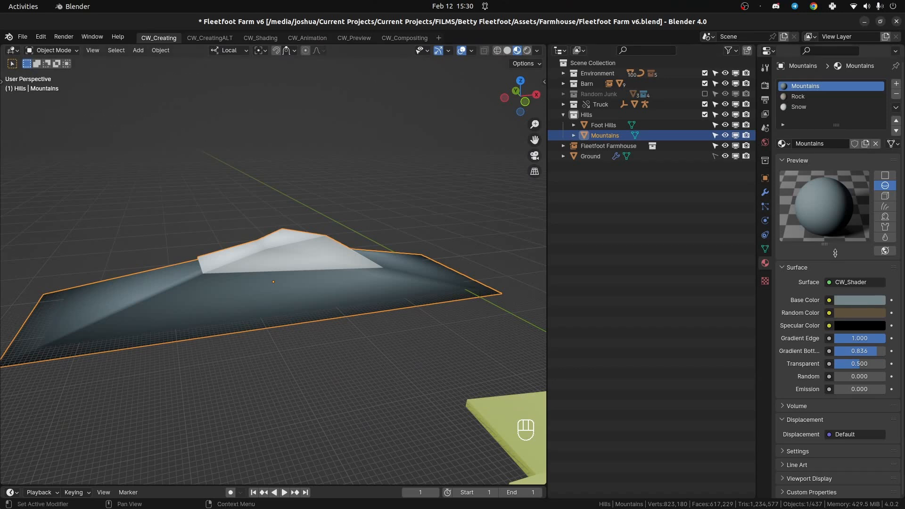
click(859, 300)
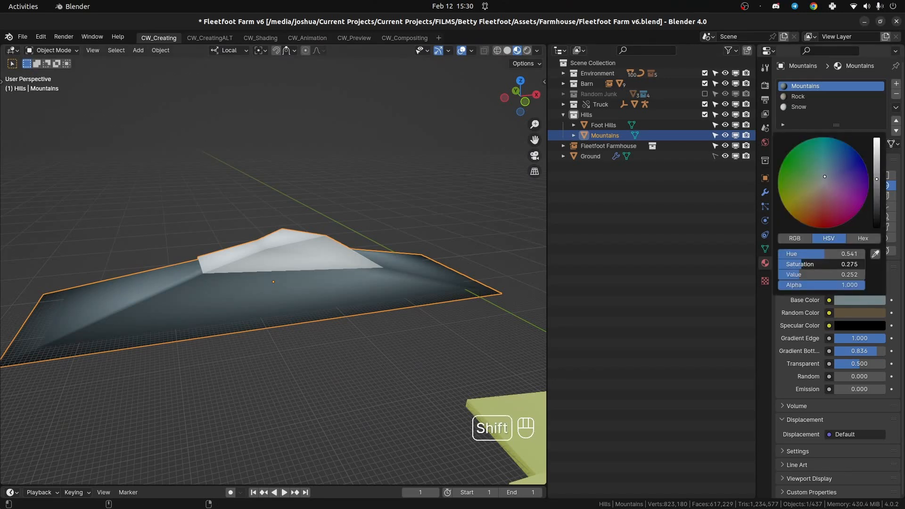
scroll(273, 269, down, 9)
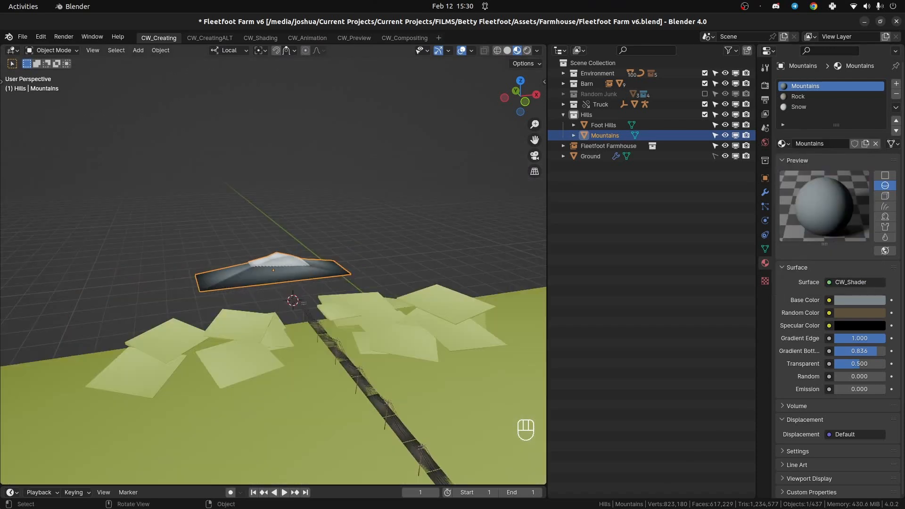
middle_drag(273, 269, 221, 245)
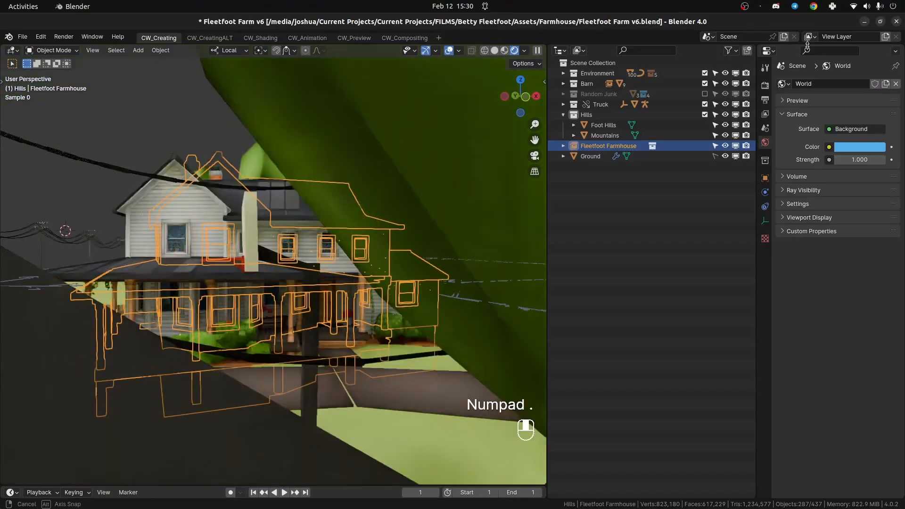
Compare the farmhouse in solid, material preview and rendered viewport shading.
middle_drag(273, 271, 280, 271)
click(493, 45)
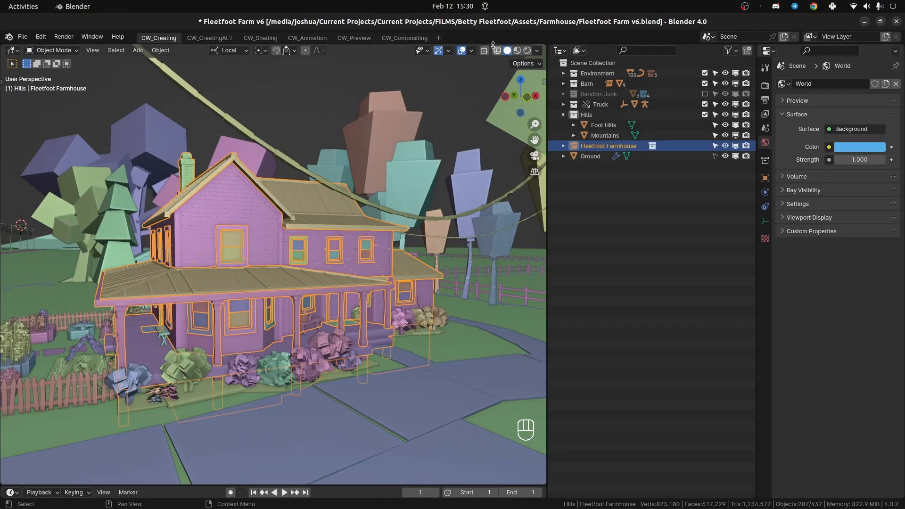
click(517, 51)
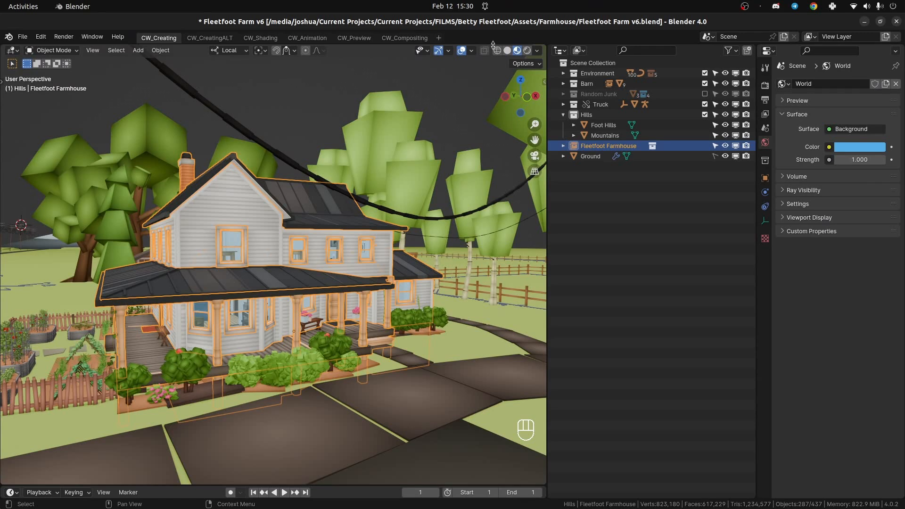
click(527, 50)
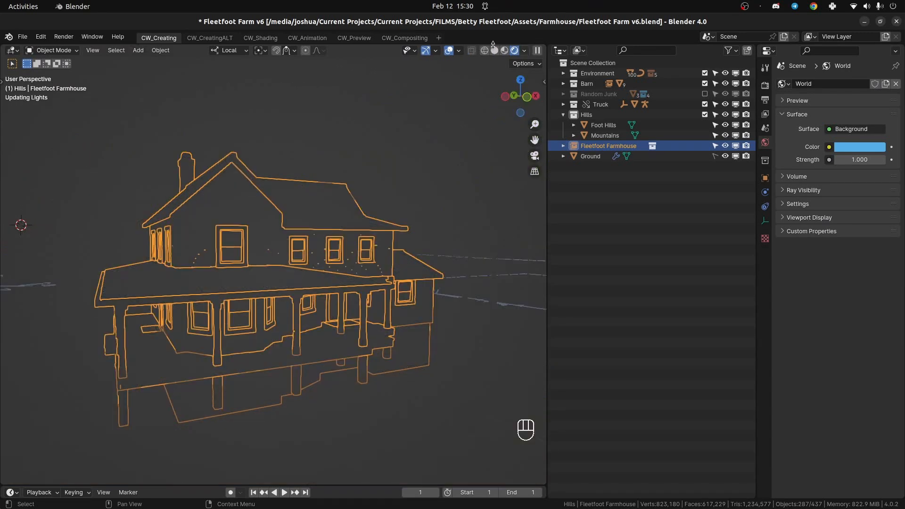
scroll(273, 264, down, 3)
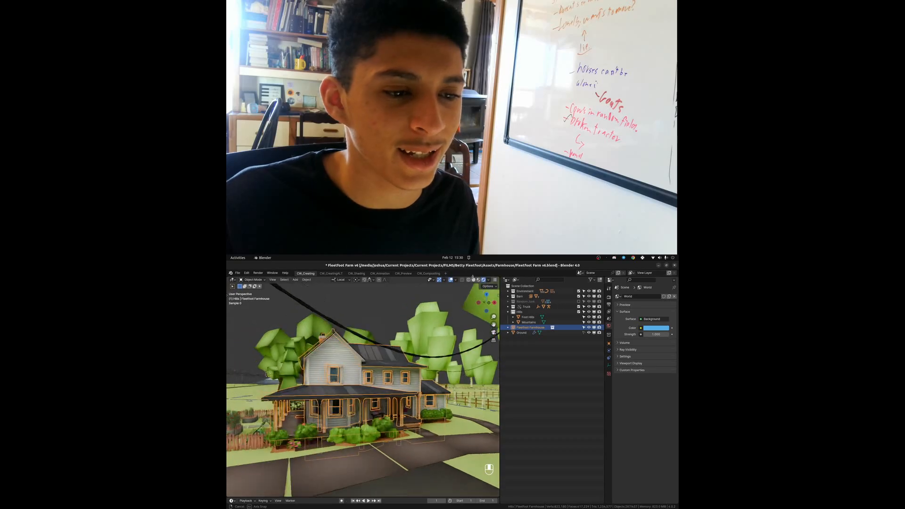
Examine the farm and its backdrop in rendered shading from ground level and from above.
shift+middle_drag(263, 254, 386, 271)
shift+middle_drag(363, 391, 410, 391)
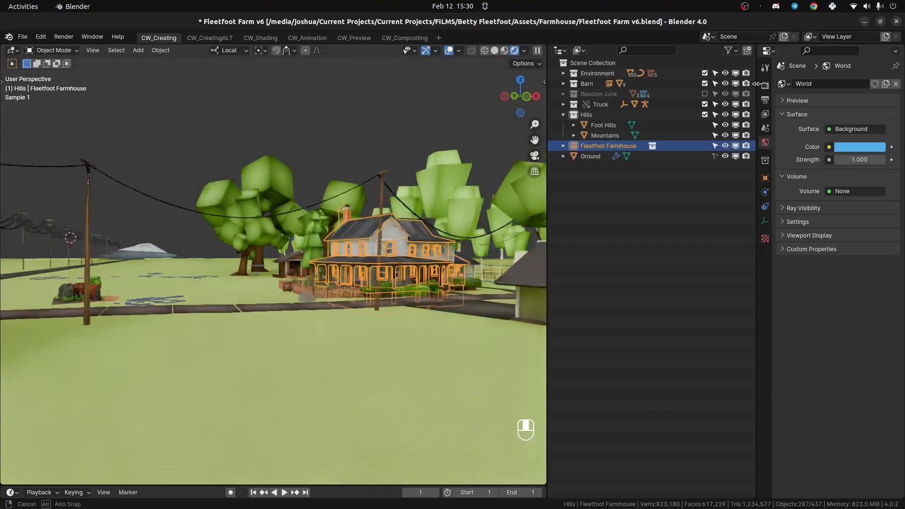
middle_drag(424, 283, 416, 218)
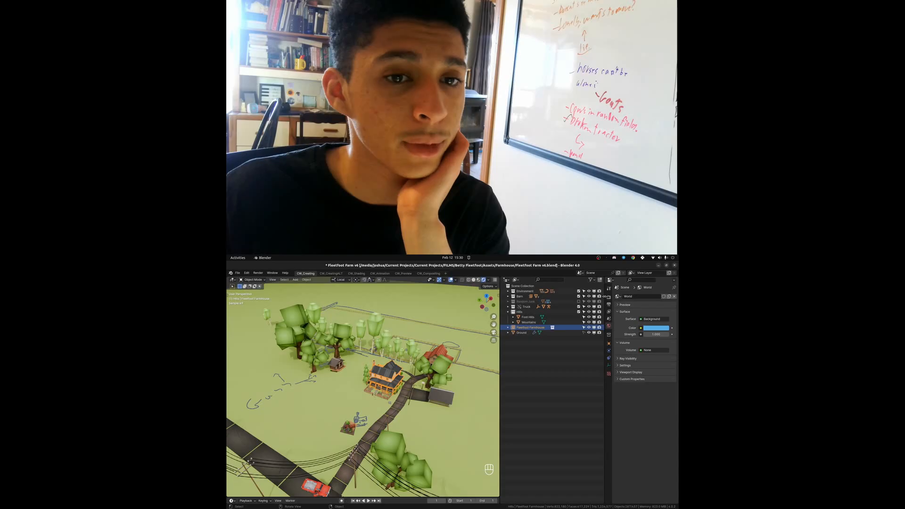
middle_drag(395, 377, 365, 376)
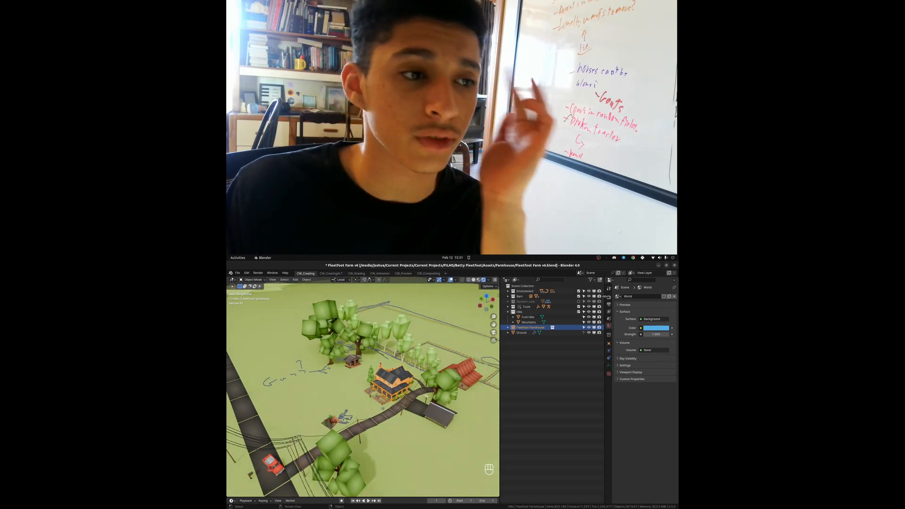
Switch to the OBS window.
key(super)
scroll(509, 377, down, 1)
scroll(508, 377, up, 1)
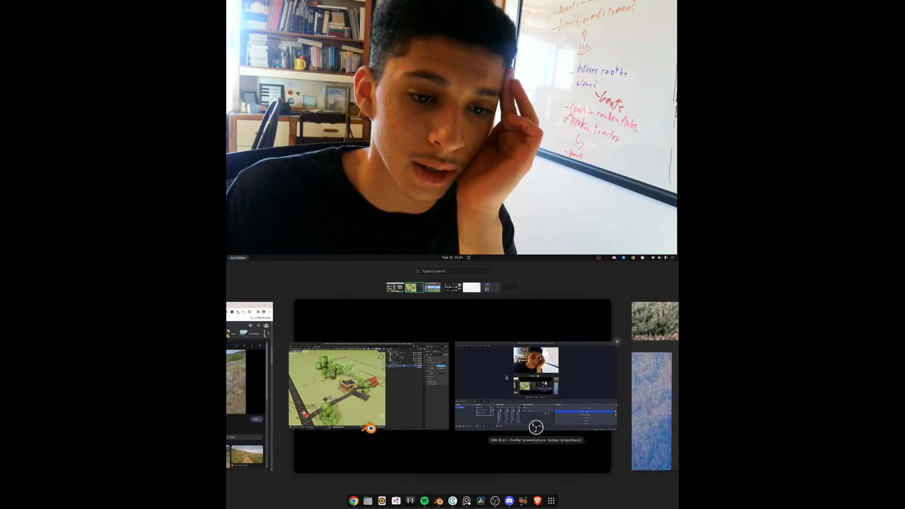
click(507, 377)
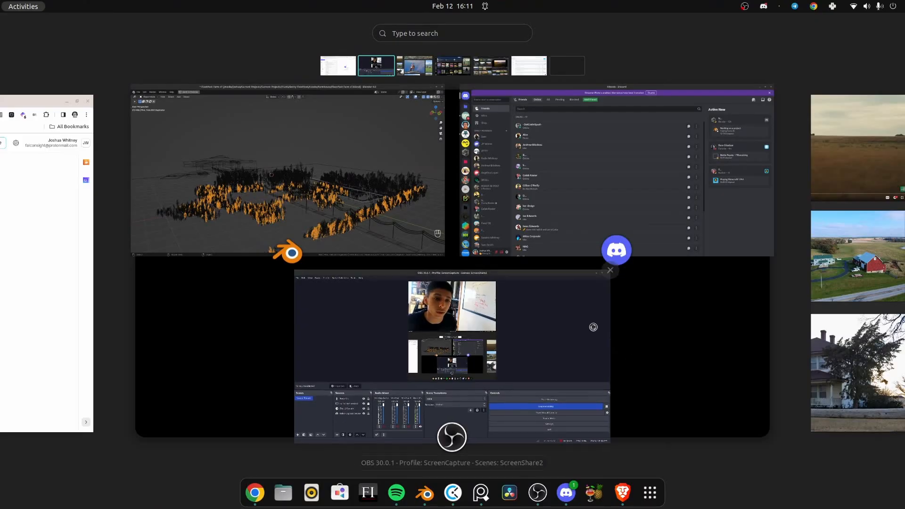
Switch back to Blender and open the recent file Spud's Farm v4.blend.
click(325, 150)
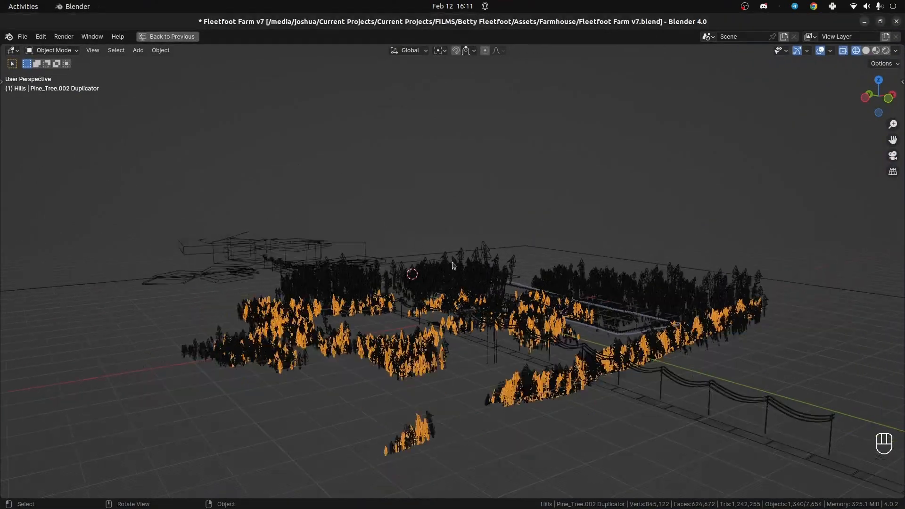
middle_drag(473, 293, 462, 305)
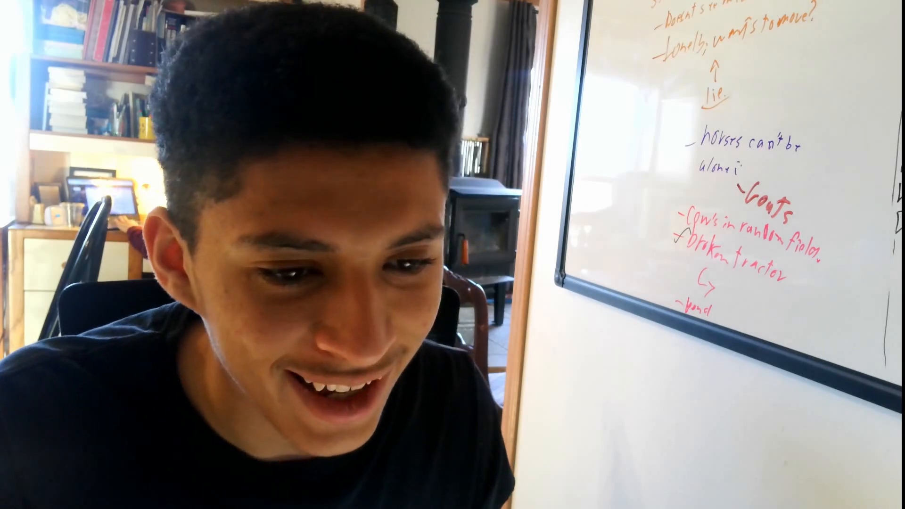
key(ctrl+shift+o)
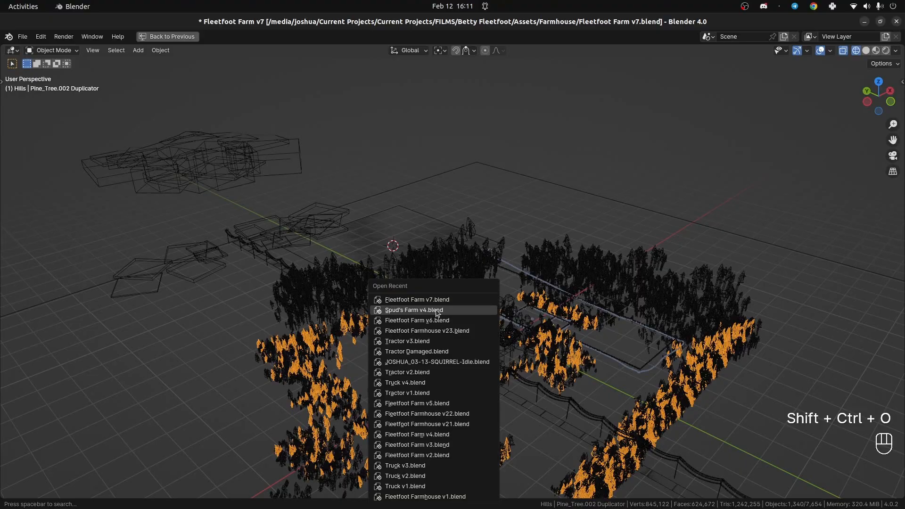
click(437, 311)
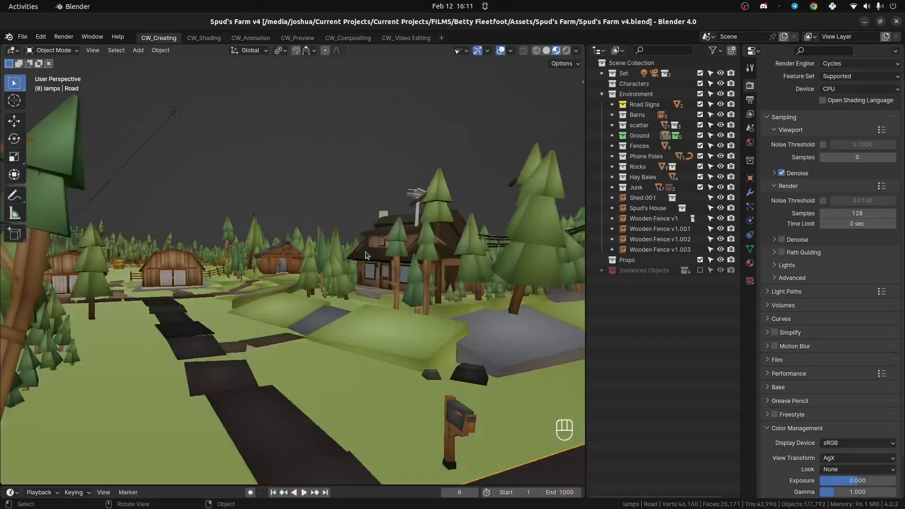
Examine Spud's Farm from above and frame Spud's House to see the surrounding trees up close.
scroll(395, 281, down, 8)
middle_drag(411, 250, 352, 306)
scroll(352, 307, up, 5)
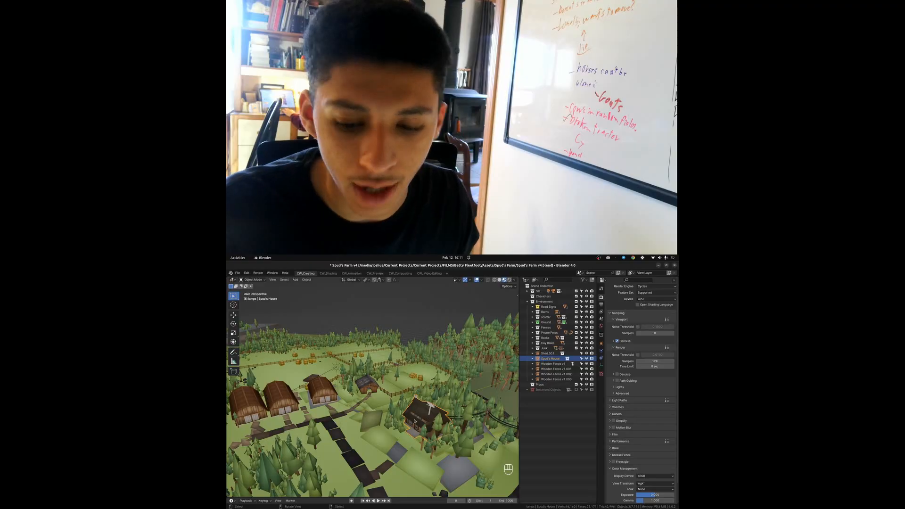
key(KP_Decimal)
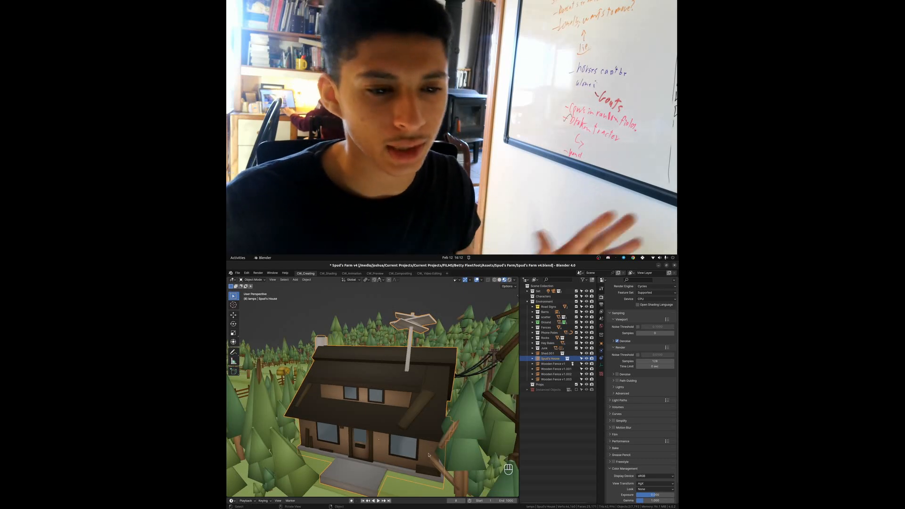
scroll(428, 455, down, 2)
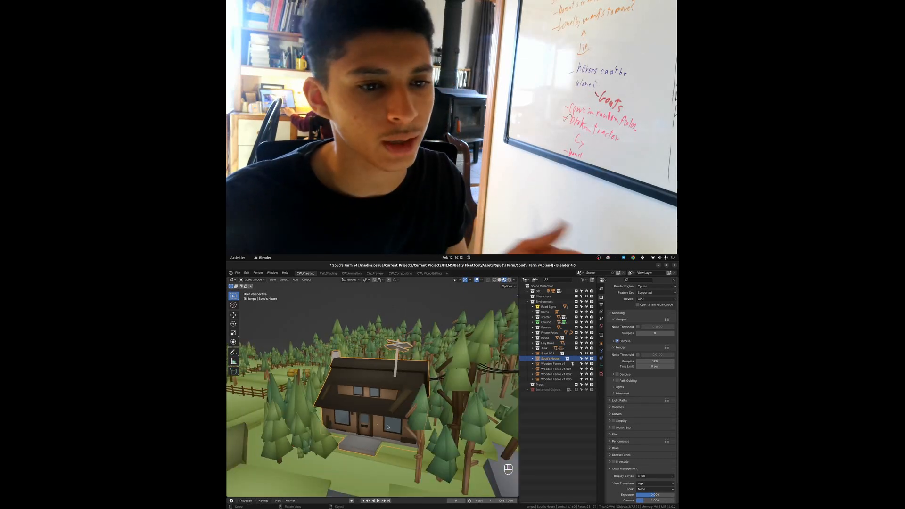
Reopen the recent file Fleetfoot Farm v7.blend without saving the changes to Spud's Farm v4.
middle_drag(387, 427, 381, 419)
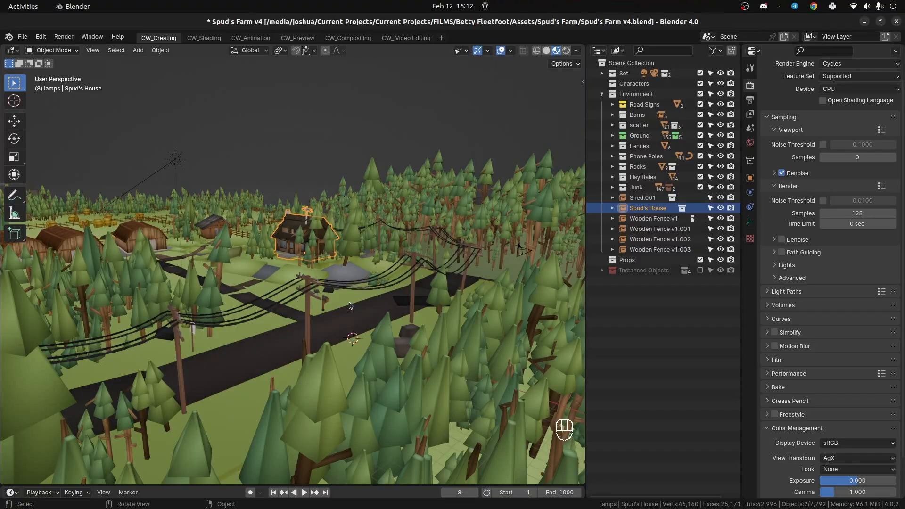
middle_drag(349, 302, 297, 278)
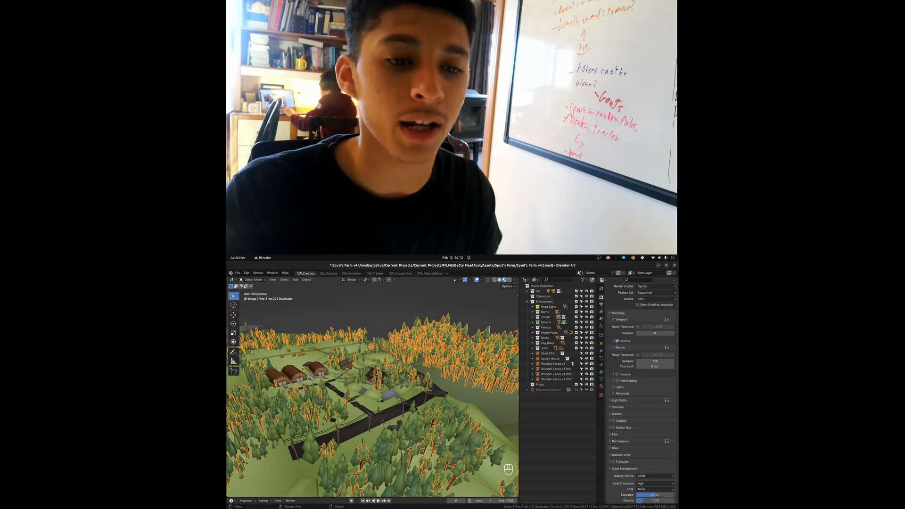
key(ctrl+shift+o)
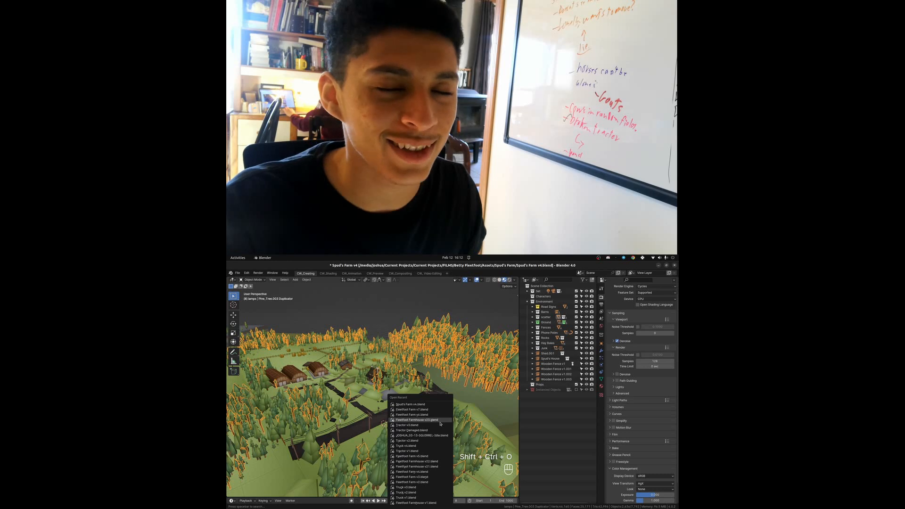
key(ctrl+shift+o)
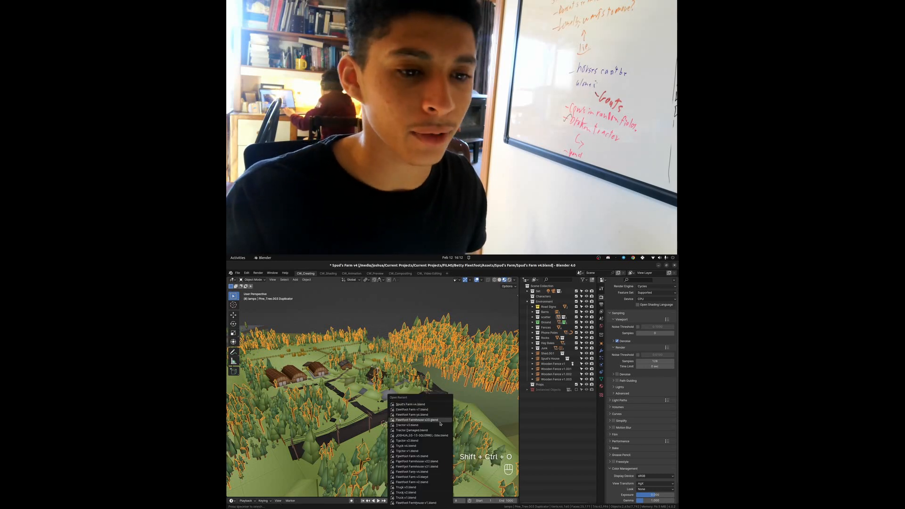
click(430, 410)
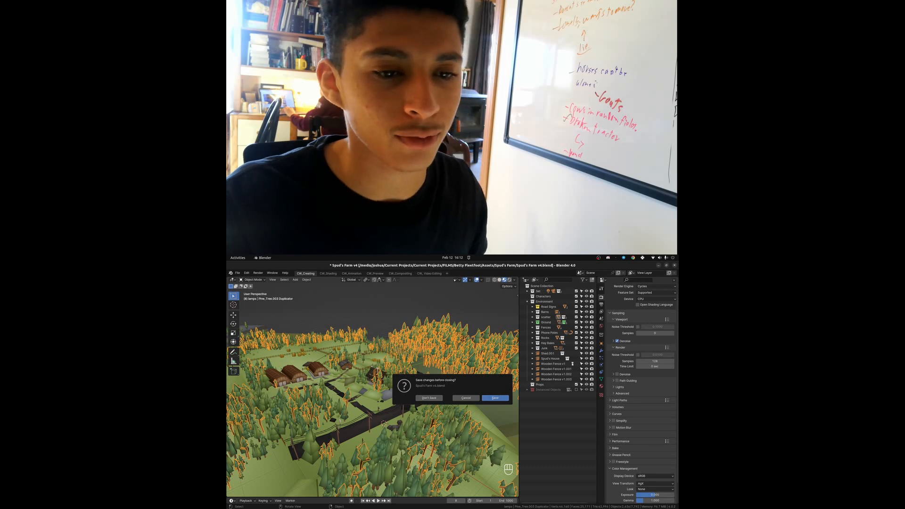
click(429, 398)
shift+click(444, 390)
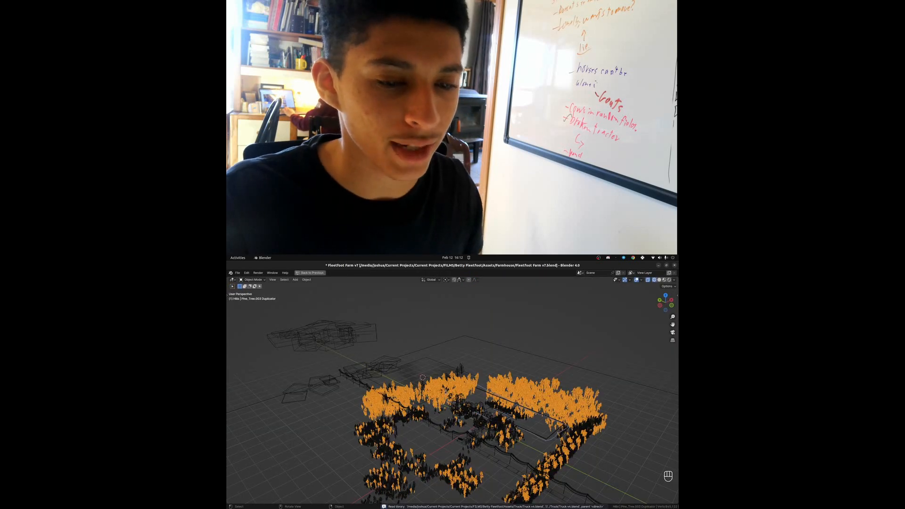
Show the scene in rendered shading and delete the white Scater Plane beneath the trees behind the farm.
key(shift+z)
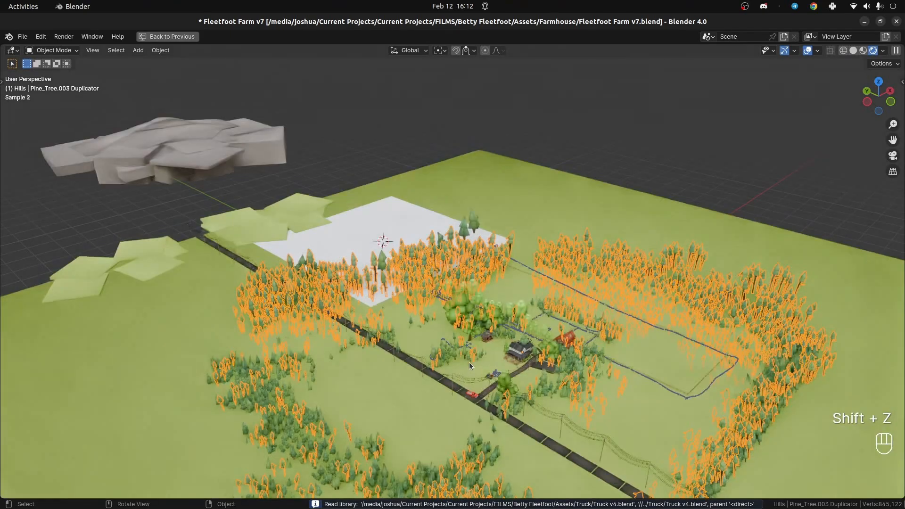
scroll(460, 435, up, 4)
shift+middle_drag(521, 369, 457, 354)
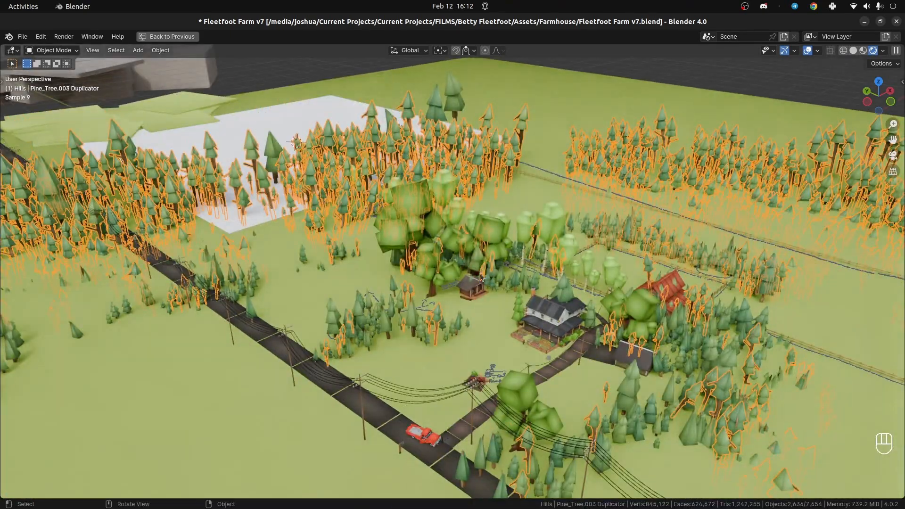
shift+middle_drag(298, 196, 475, 324)
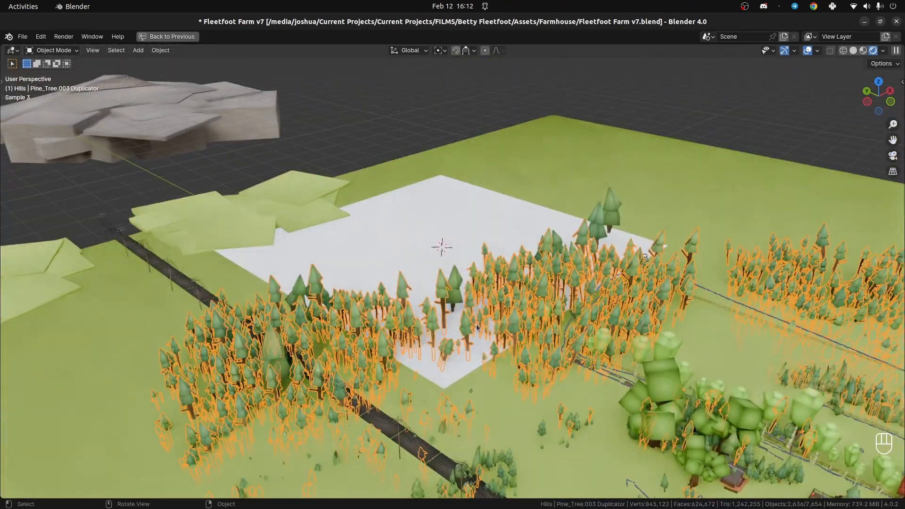
click(435, 239)
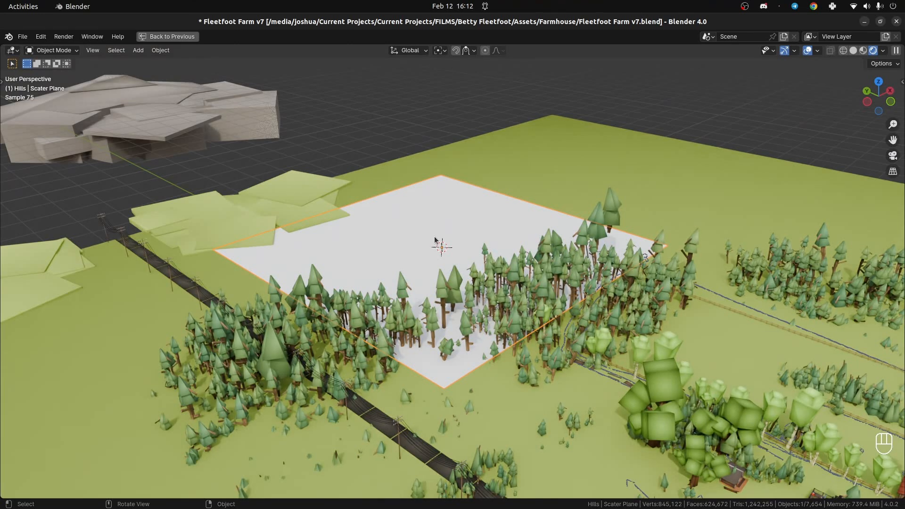
key(Delete)
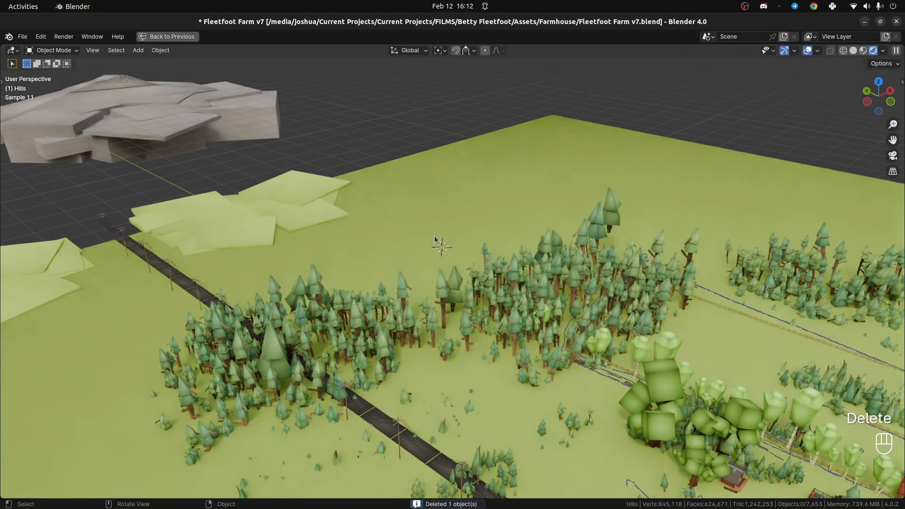
scroll(433, 239, down, 2)
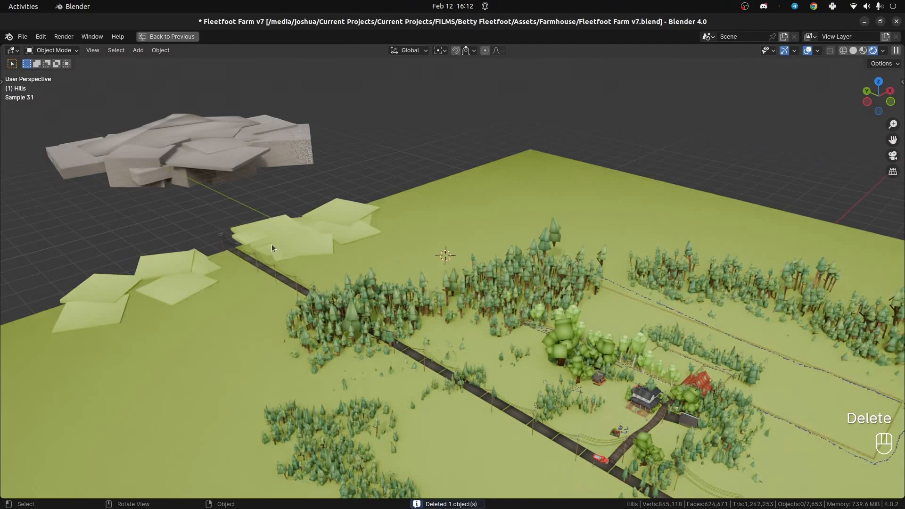
middle_drag(408, 255, 452, 282)
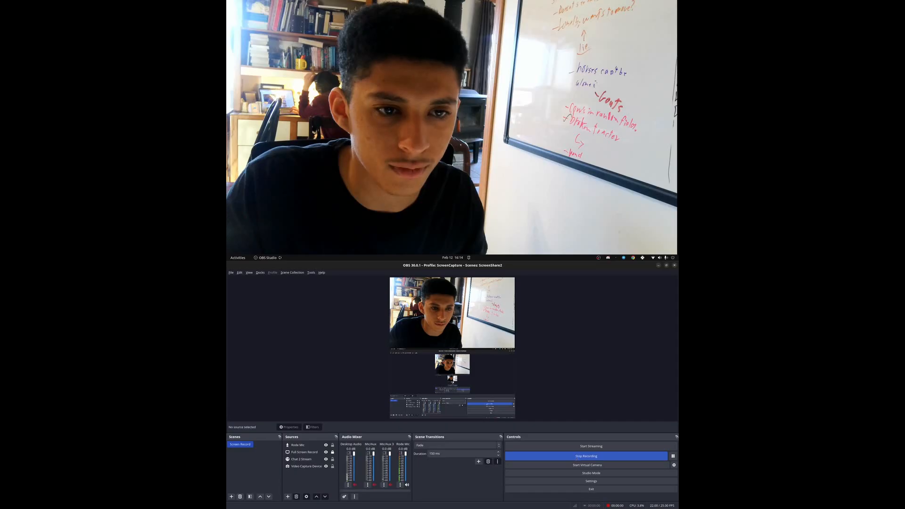
Read the replies about the background mountain style in Discord's art-critique channel and switch to the foothills image search in Chrome.
key(super)
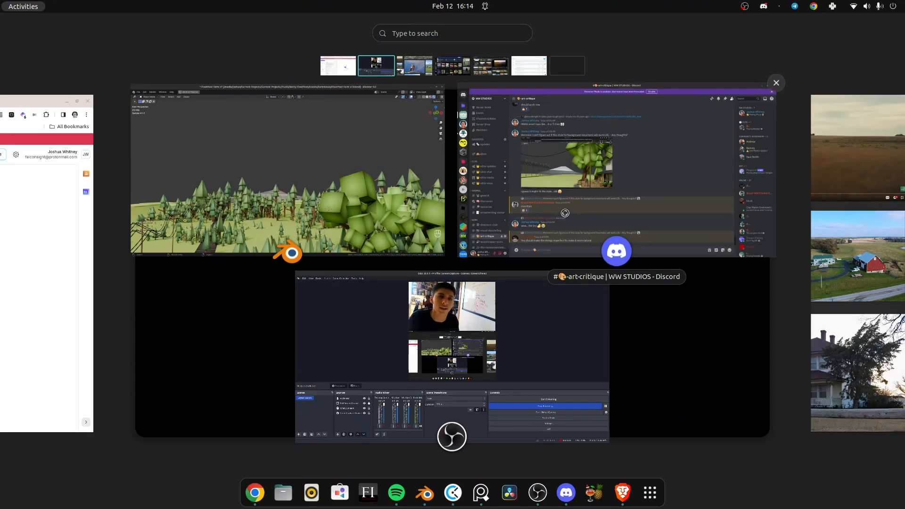
click(564, 213)
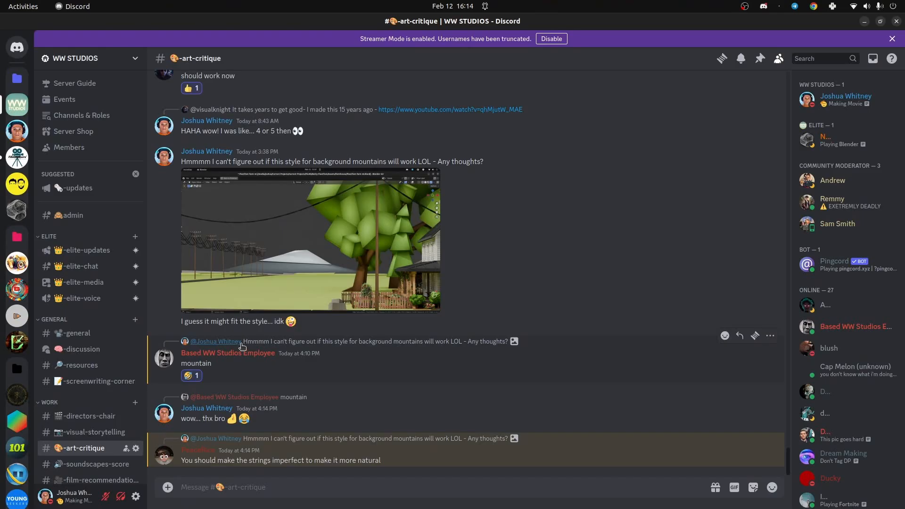
click(405, 287)
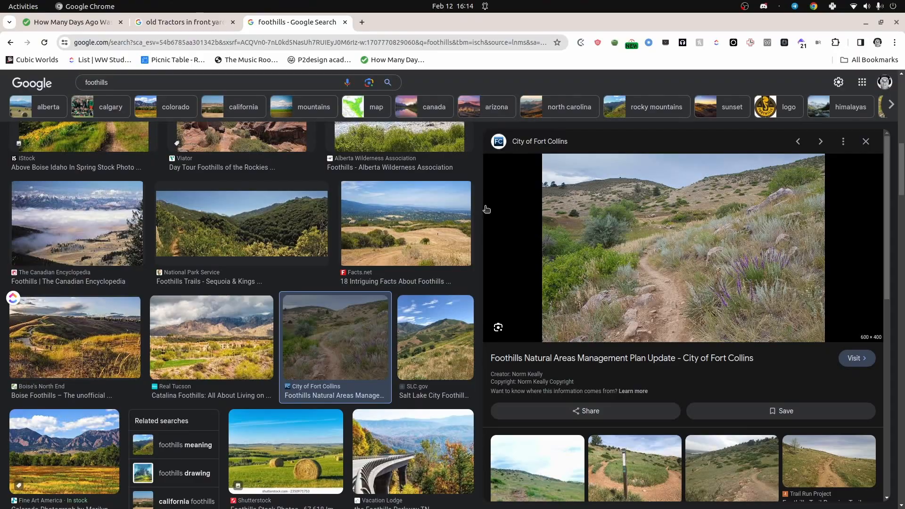
Switch to the Brave window with the ozark mountain image search.
key(super)
scroll(409, 225, down, 2)
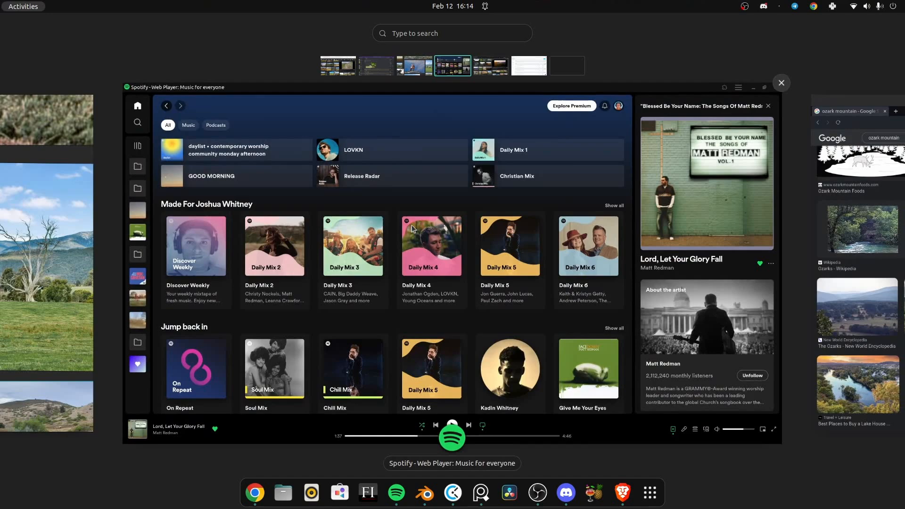
scroll(411, 224, down, 1)
click(412, 224)
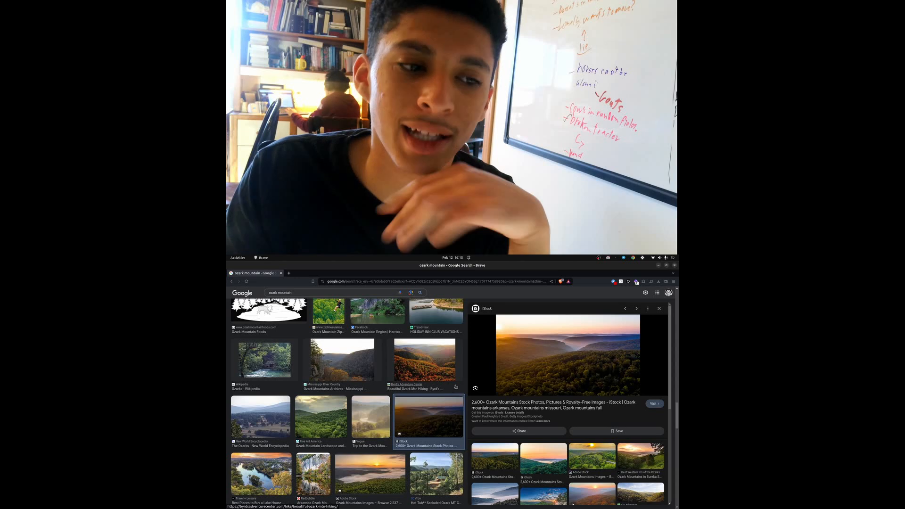
Open the iStock page of Ozark Mountains photos and examine the forested hills in the Hiker on Cliff stock photo.
click(540, 369)
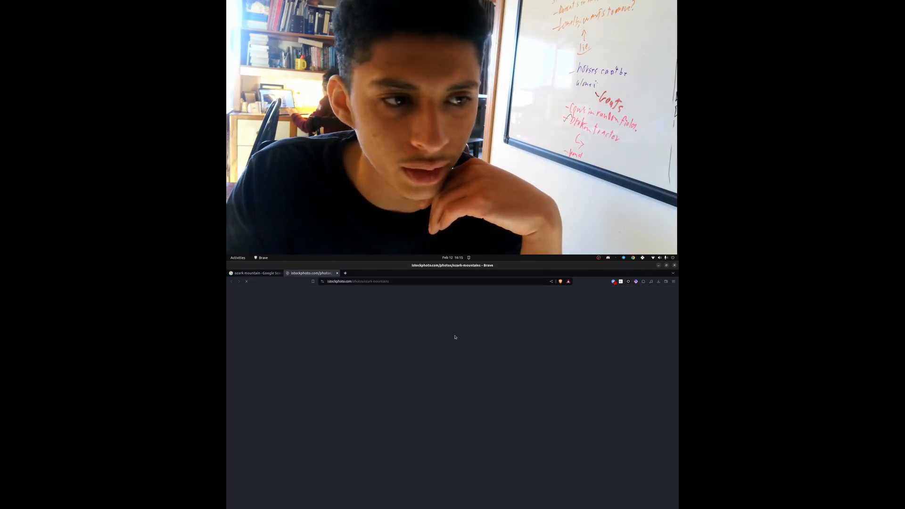
scroll(513, 377, down, 1)
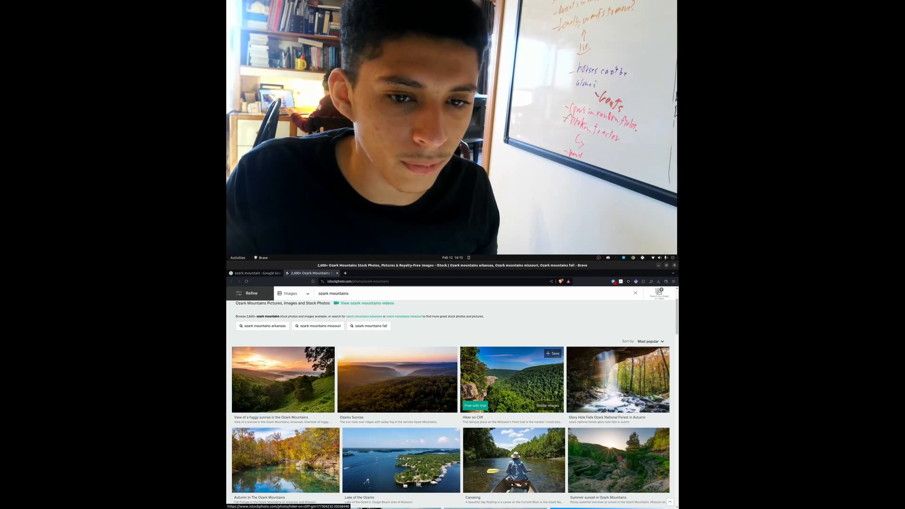
click(529, 380)
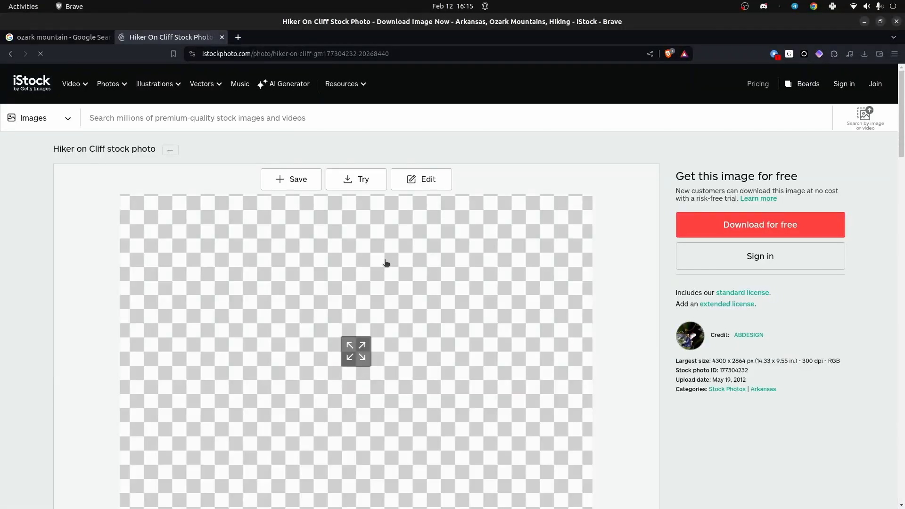
scroll(403, 265, down, 3)
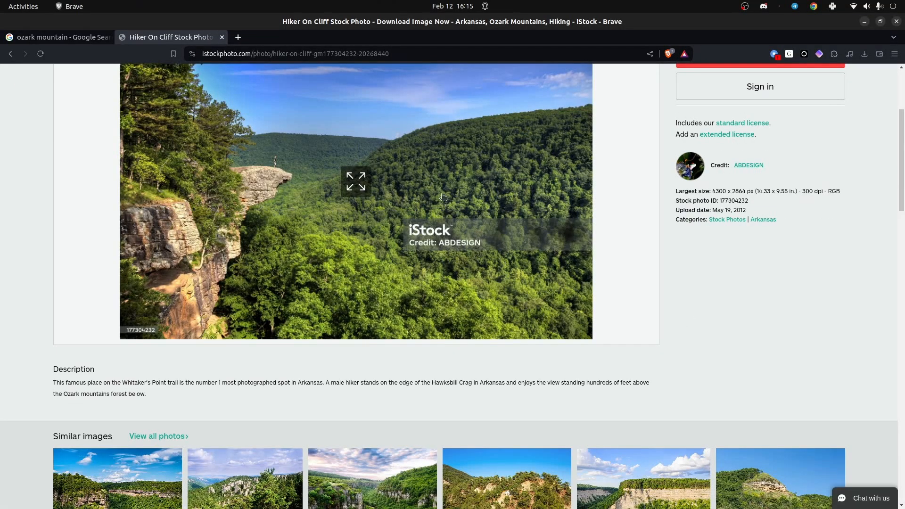